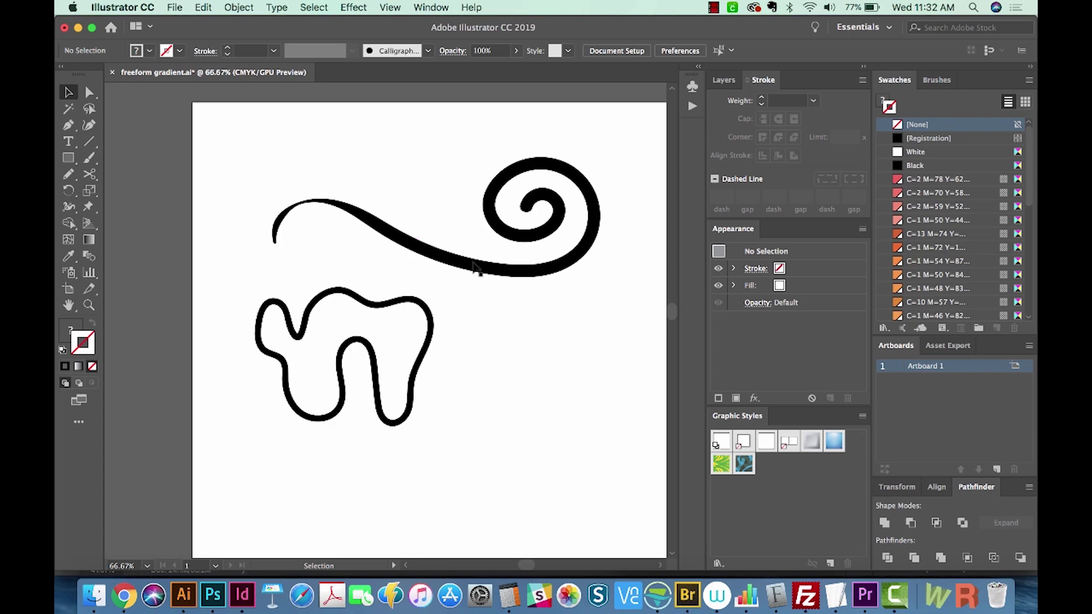
Check the wavy shape in Outline view, then return to full-colour preview.
{"action": "left_click", "coordinate": [397, 303]}
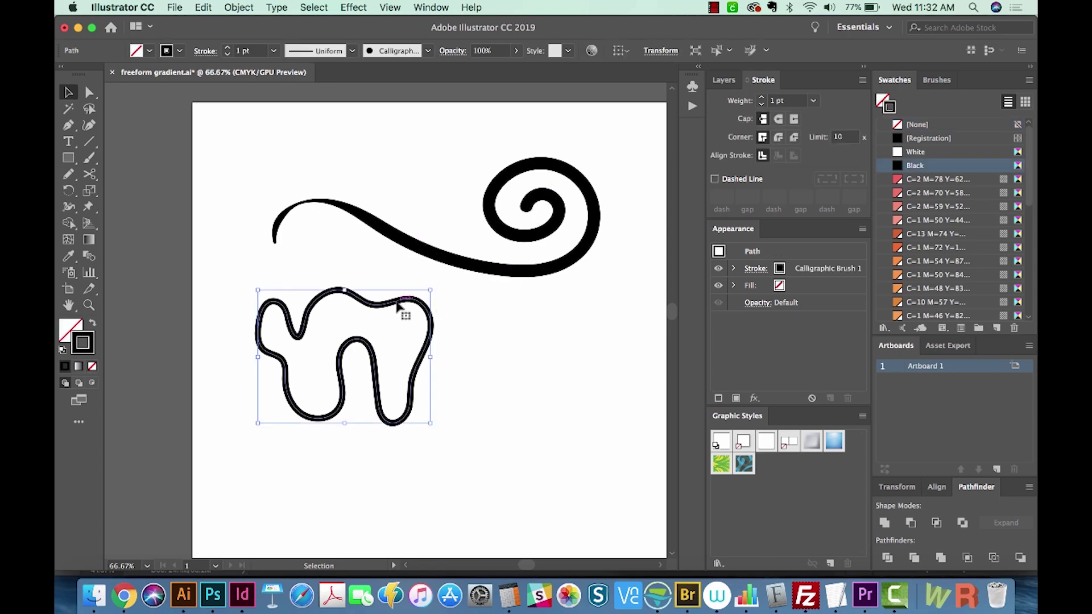
{"action": "key", "text": "super+y"}
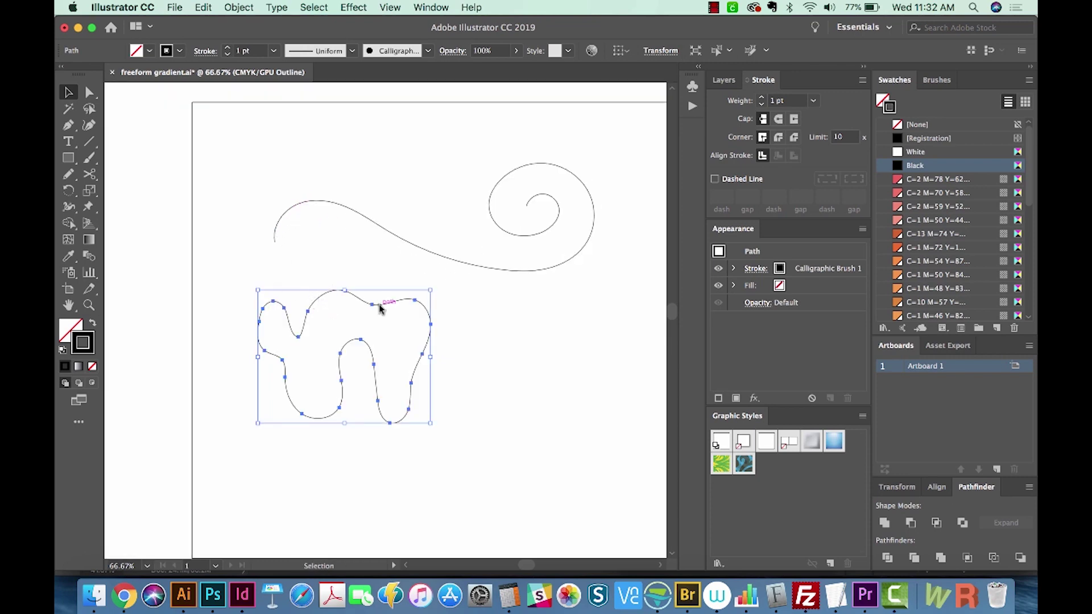
{"action": "key", "text": "a"}
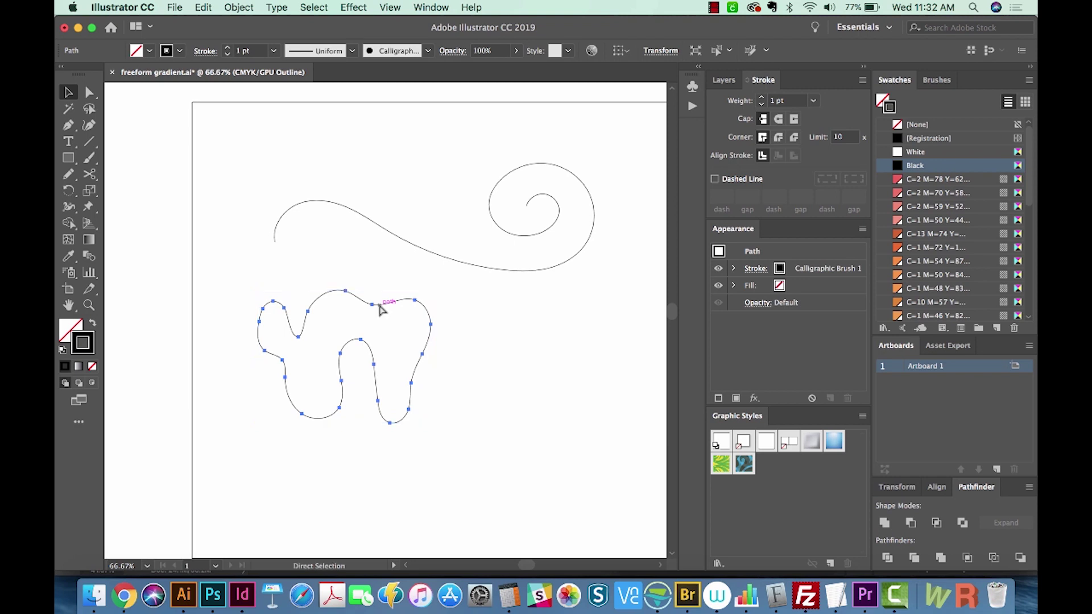
{"action": "key", "text": "ctrl+y"}
Select the swirl stroke with the Gradient tool and dock the Gradient panel beside the artwork.
{"action": "left_click", "coordinate": [529, 272]}
{"action": "key", "text": "g"}
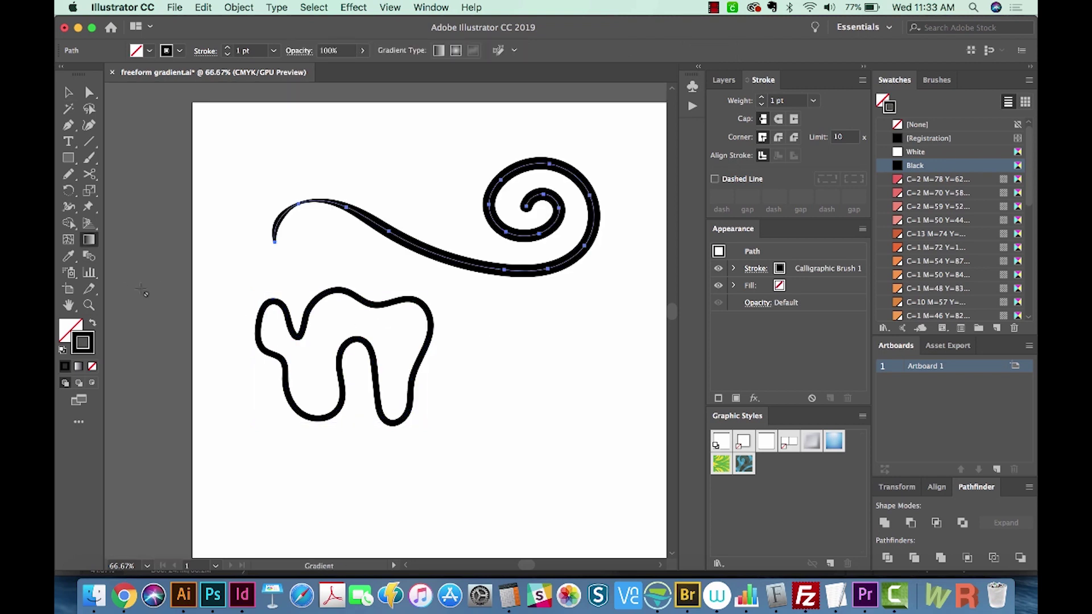
{"action": "double_click", "coordinate": [87, 241]}
{"action": "left_click", "coordinate": [430, 8]}
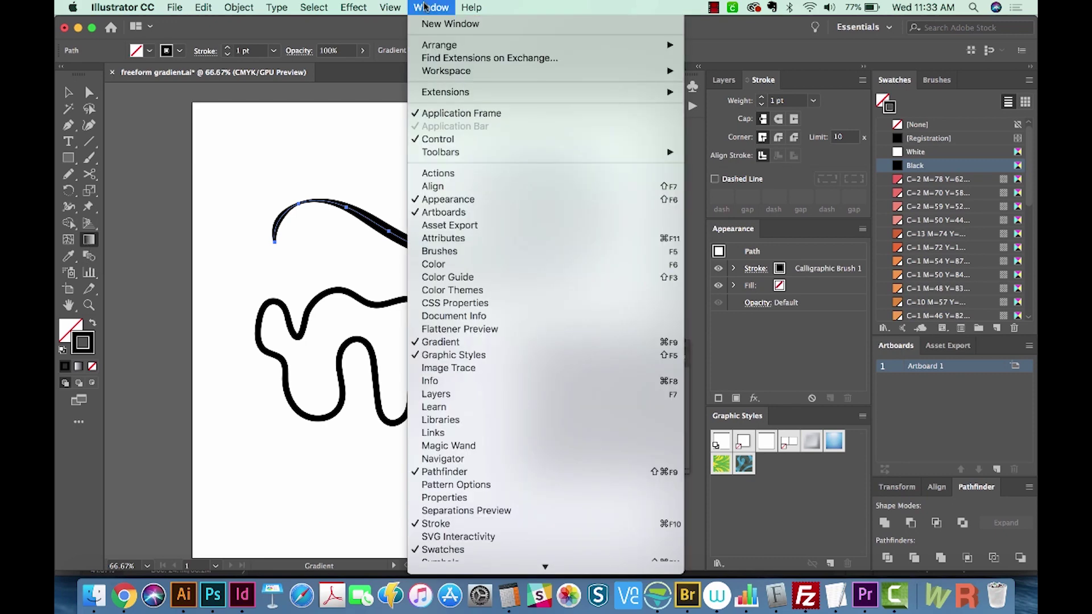
{"action": "left_click", "coordinate": [432, 342]}
{"action": "left_click_drag", "start_coordinate": [561, 348], "coordinate": [534, 329]}
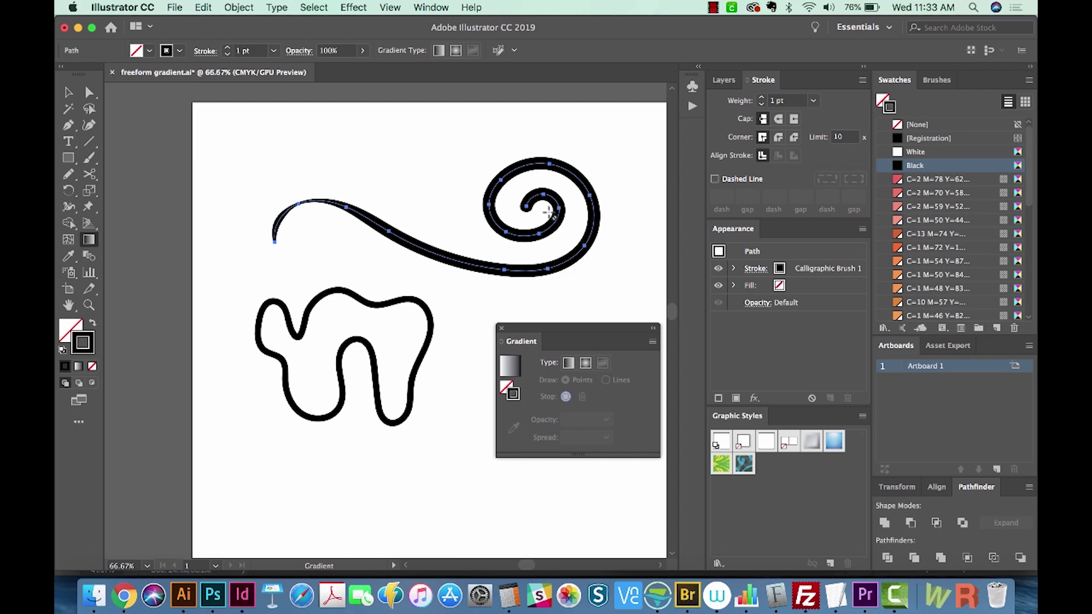
{"action": "left_click", "coordinate": [237, 8]}
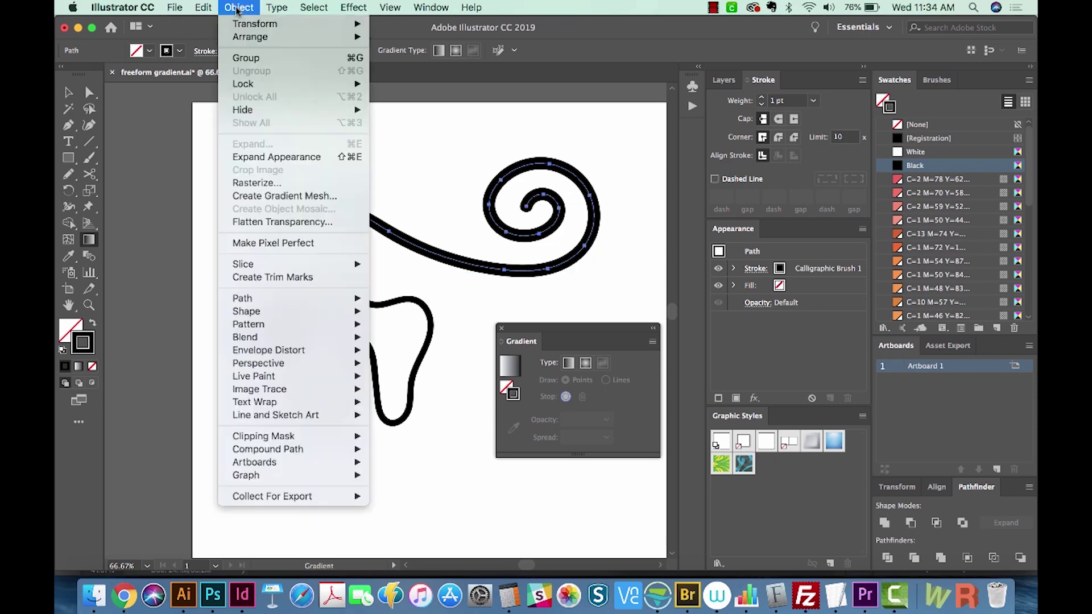
Expand the swirl's appearance into a filled shape and give its fill a Freeform Gradient.
{"action": "left_click", "coordinate": [262, 161]}
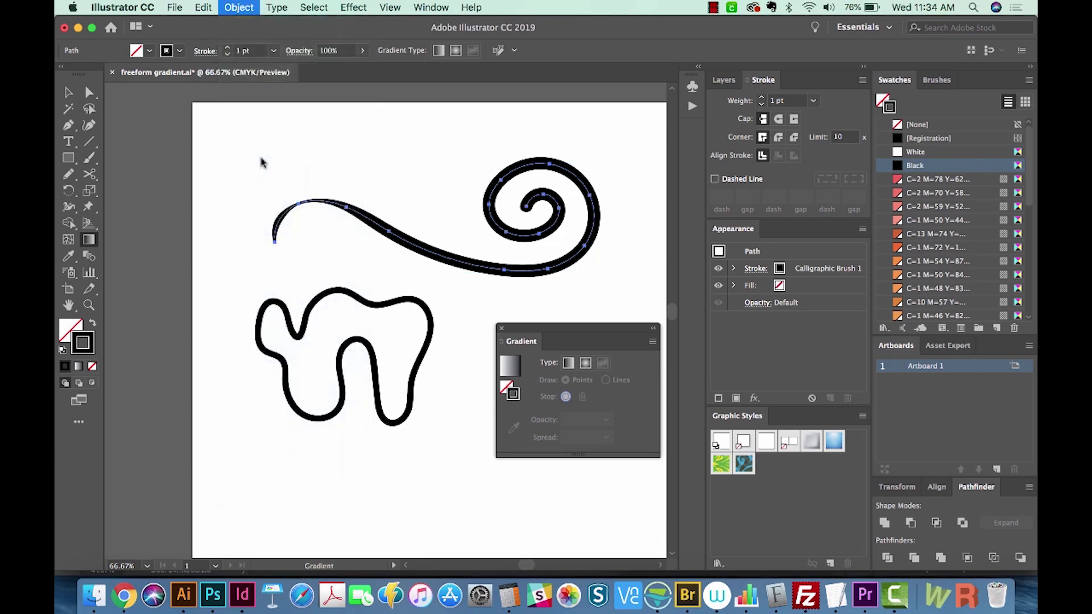
{"action": "left_click", "coordinate": [78, 335]}
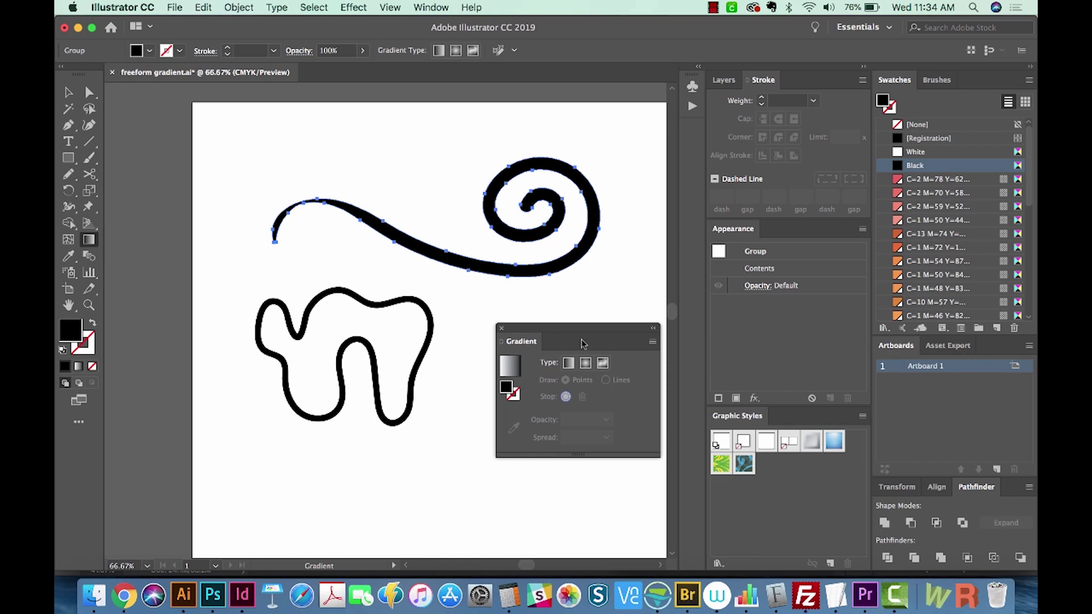
{"action": "left_click", "coordinate": [603, 363]}
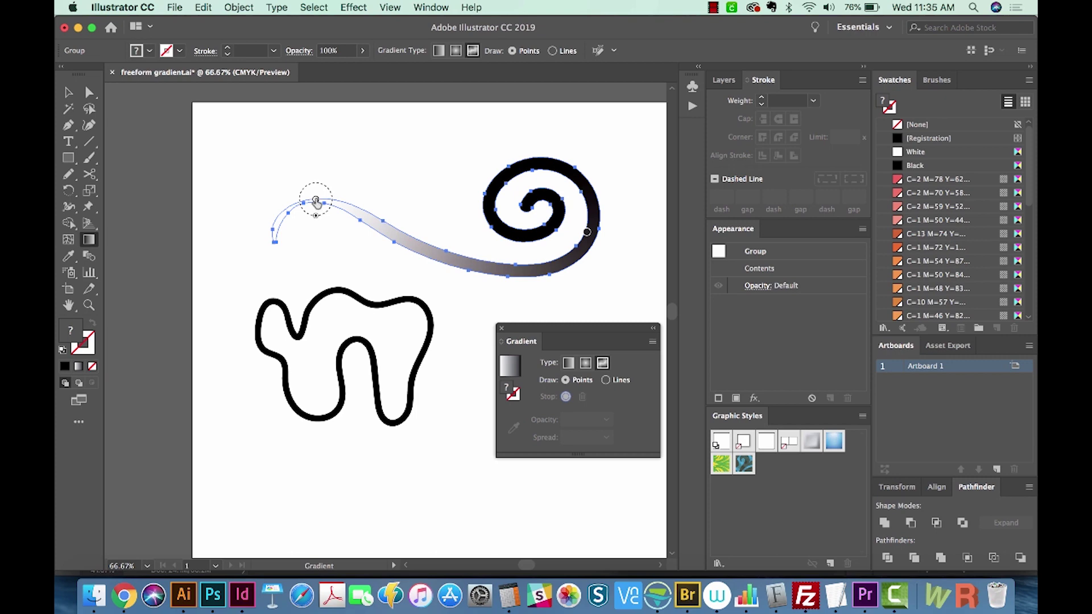
Tint the swirl gradient's first stop pink with 65% magenta.
{"action": "double_click", "coordinate": [315, 202]}
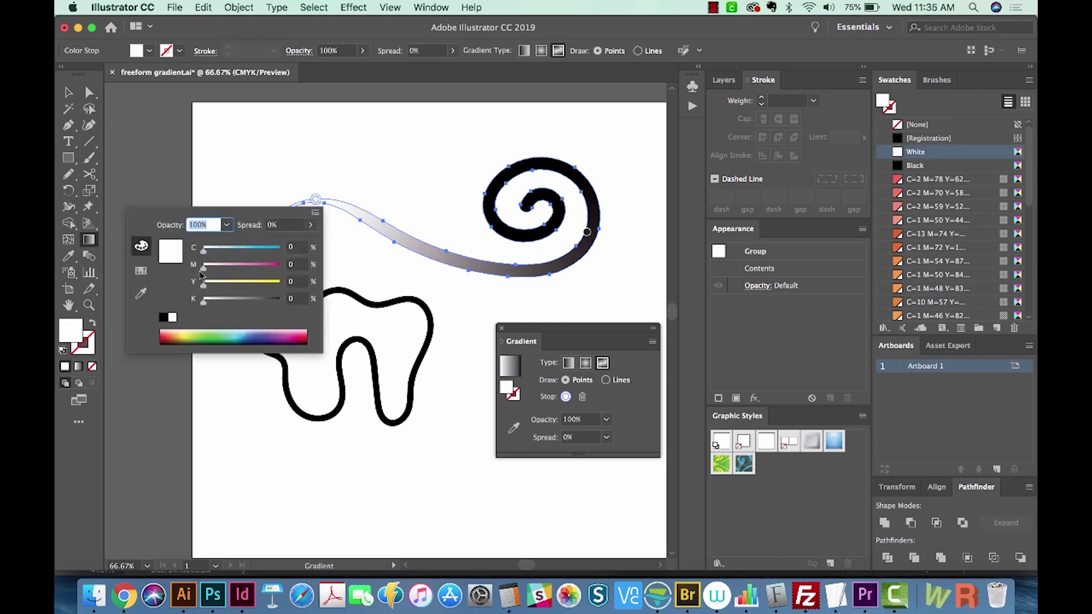
{"action": "left_click_drag", "start_coordinate": [204, 269], "coordinate": [253, 268]}
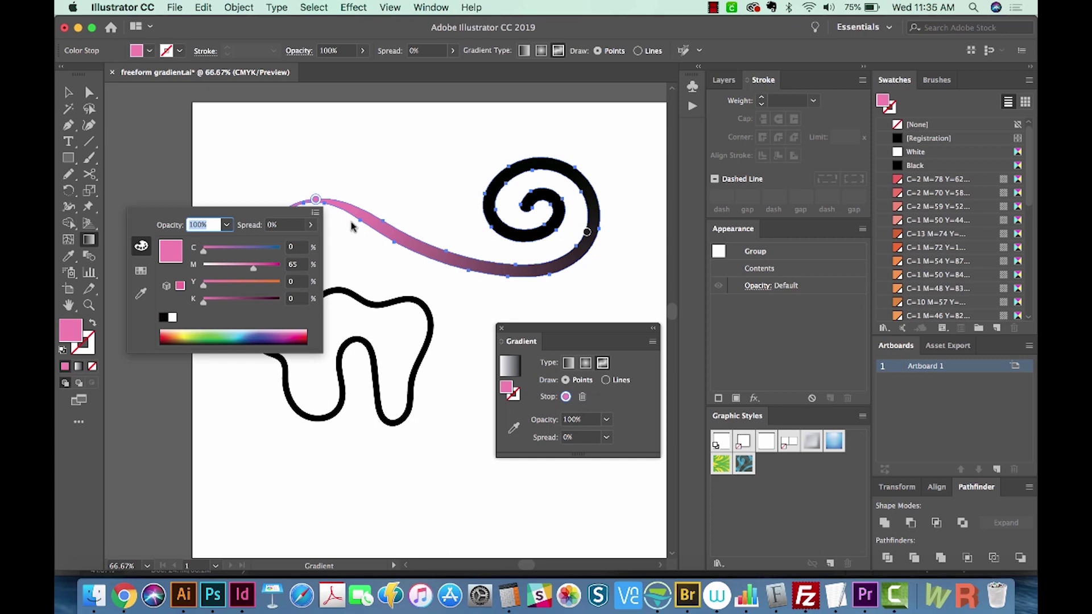
{"action": "left_click", "coordinate": [317, 199]}
{"action": "mouse_move", "coordinate": [316, 206]}
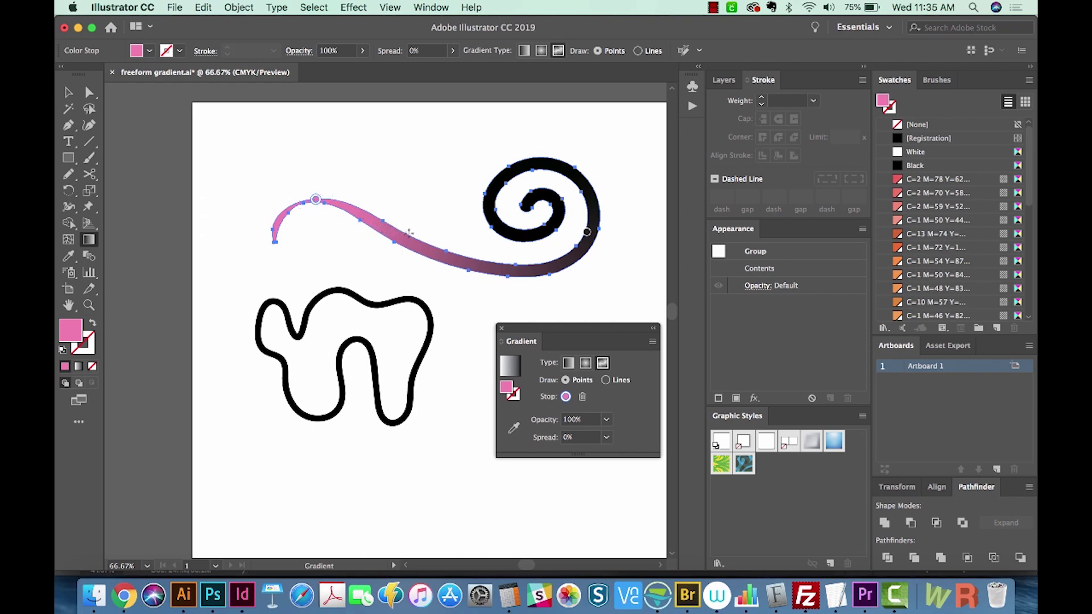
Add a midway stop at 100% magenta, then sample black from the spiral into the gradient.
{"action": "left_click", "coordinate": [436, 254]}
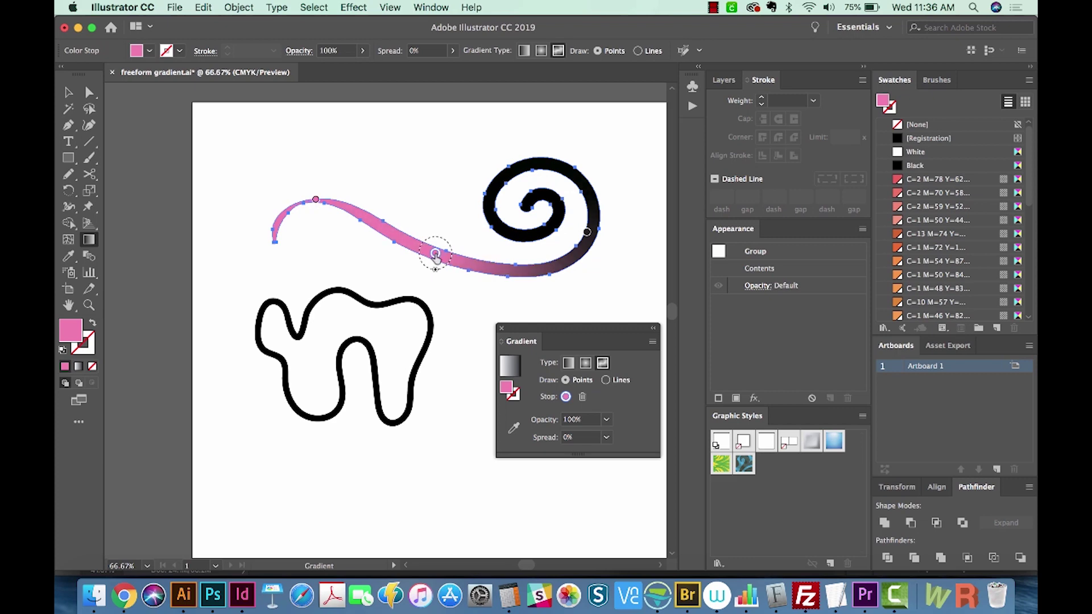
{"action": "double_click", "coordinate": [434, 254]}
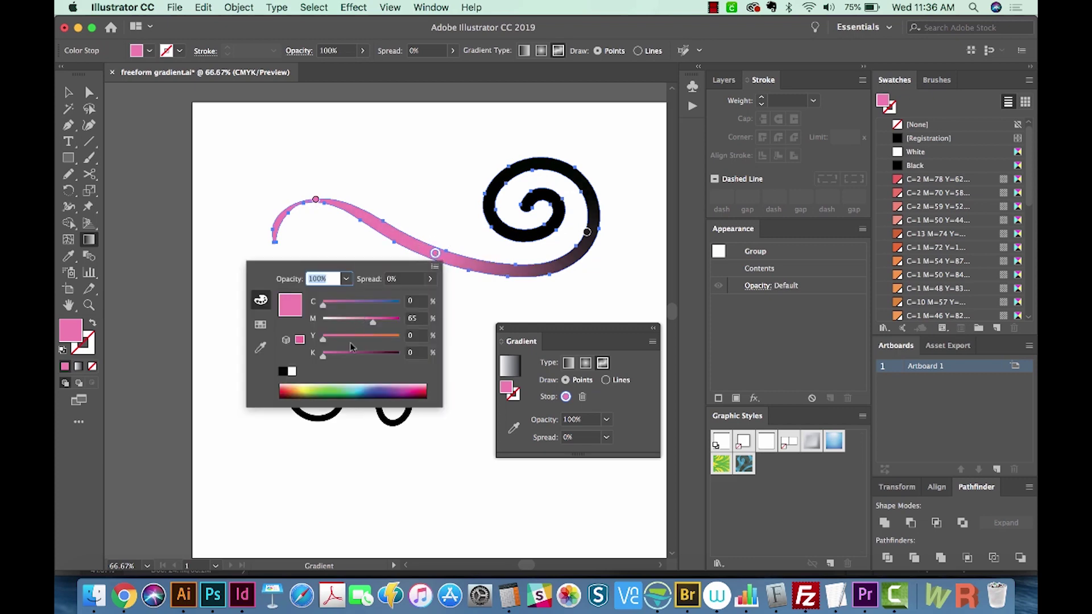
{"action": "left_click_drag", "start_coordinate": [372, 323], "coordinate": [400, 321]}
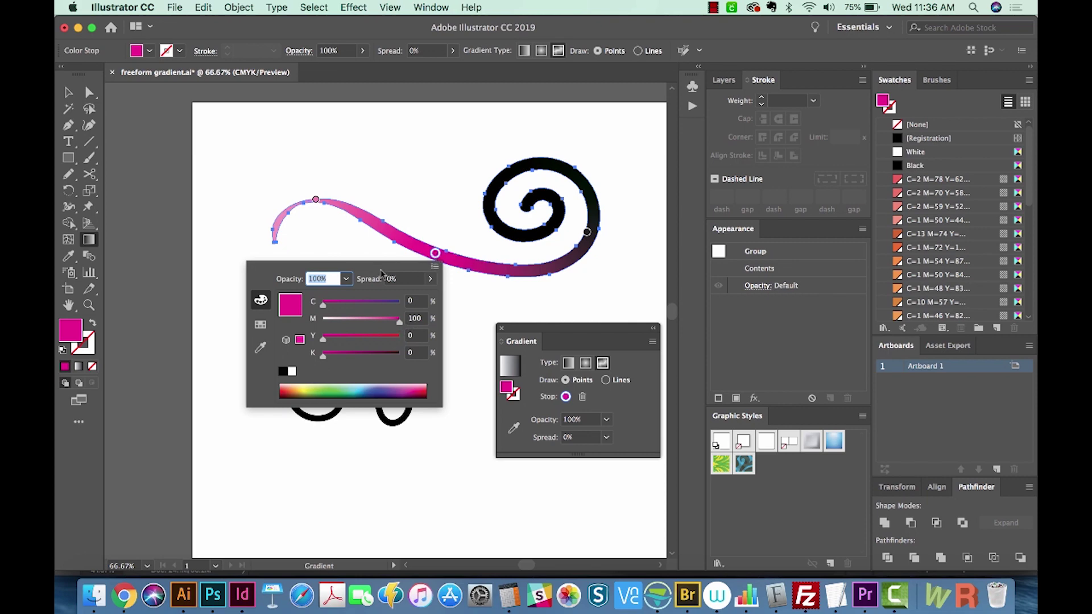
{"action": "left_click", "coordinate": [262, 349]}
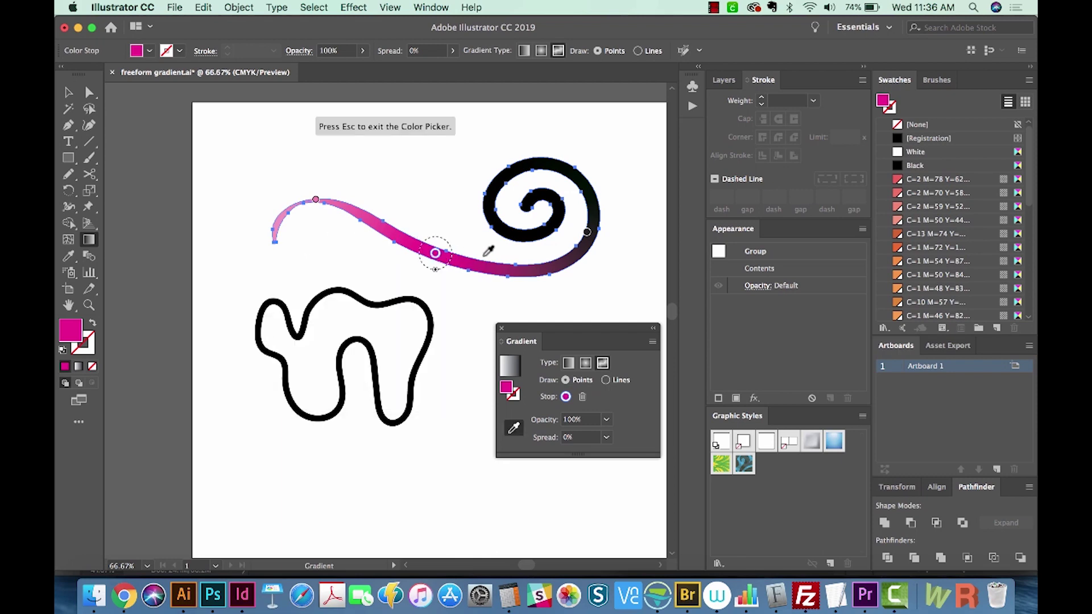
{"action": "left_click", "coordinate": [550, 158]}
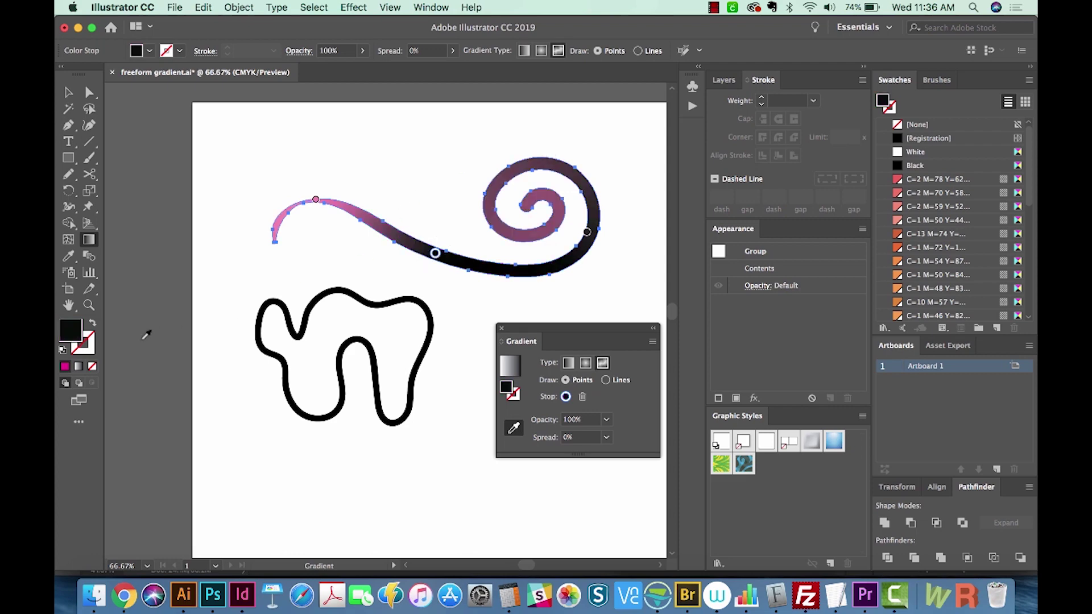
{"action": "key", "text": "v"}
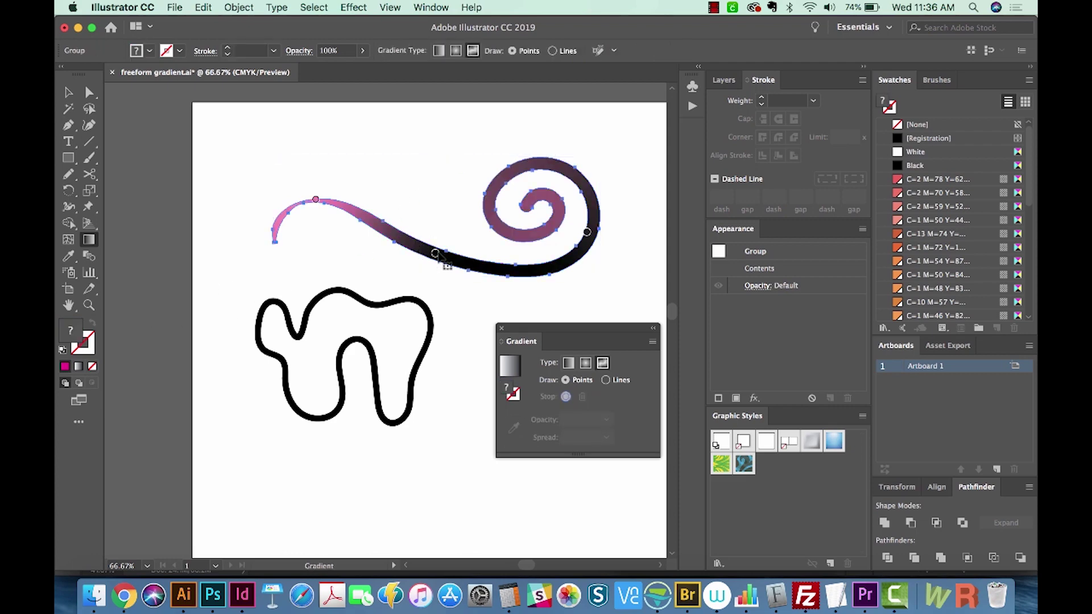
Turn the wavy outline into a filled shape with a freeform gradient whose dark point is green.
{"action": "left_click", "coordinate": [423, 305]}
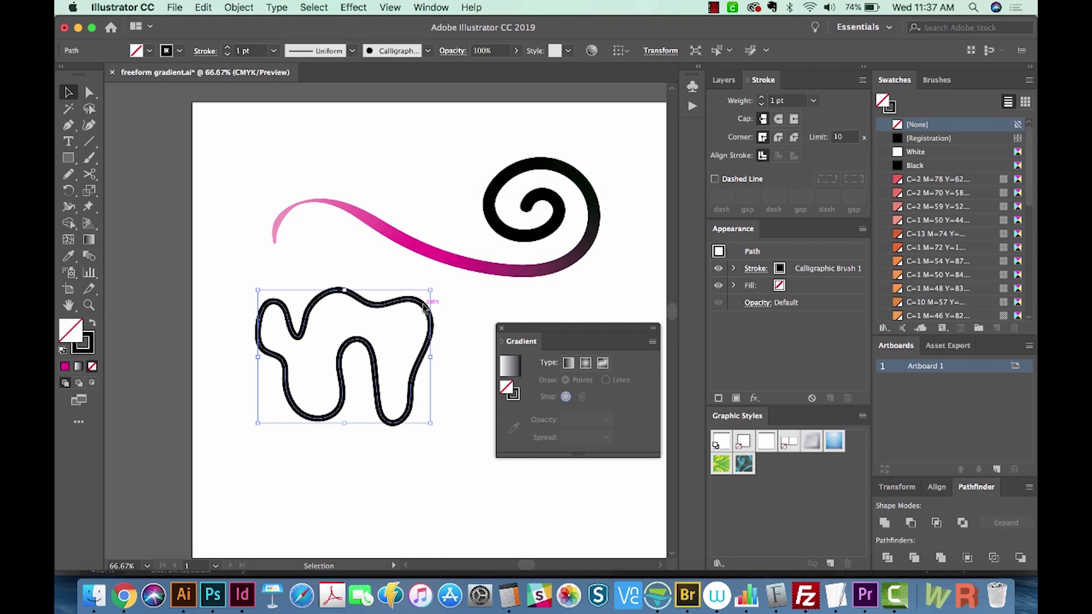
{"action": "key", "text": "shift"}
{"action": "key", "text": "shift+x"}
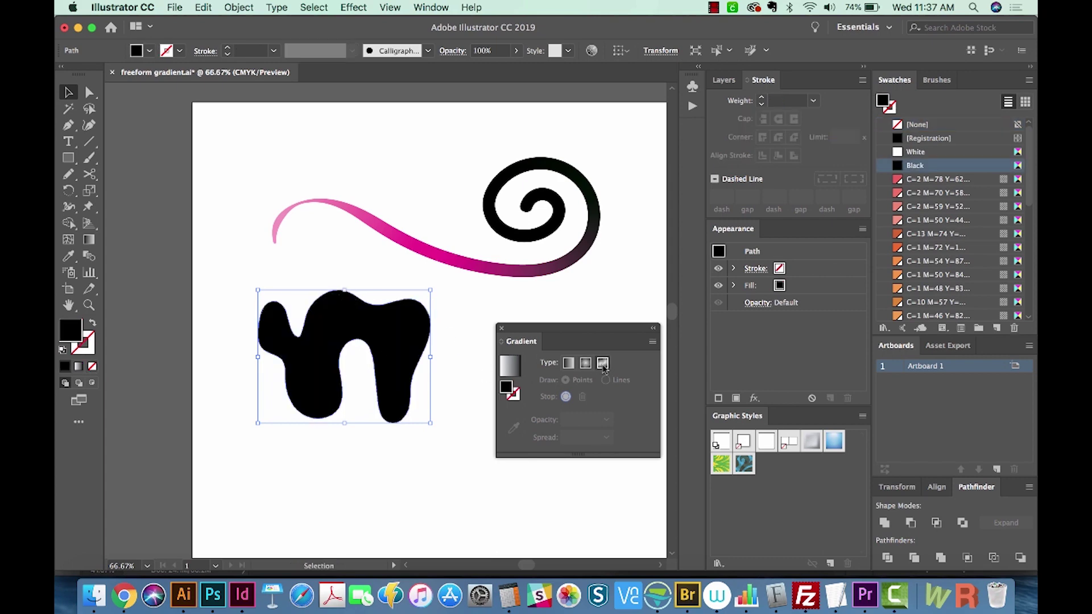
{"action": "left_click", "coordinate": [603, 363]}
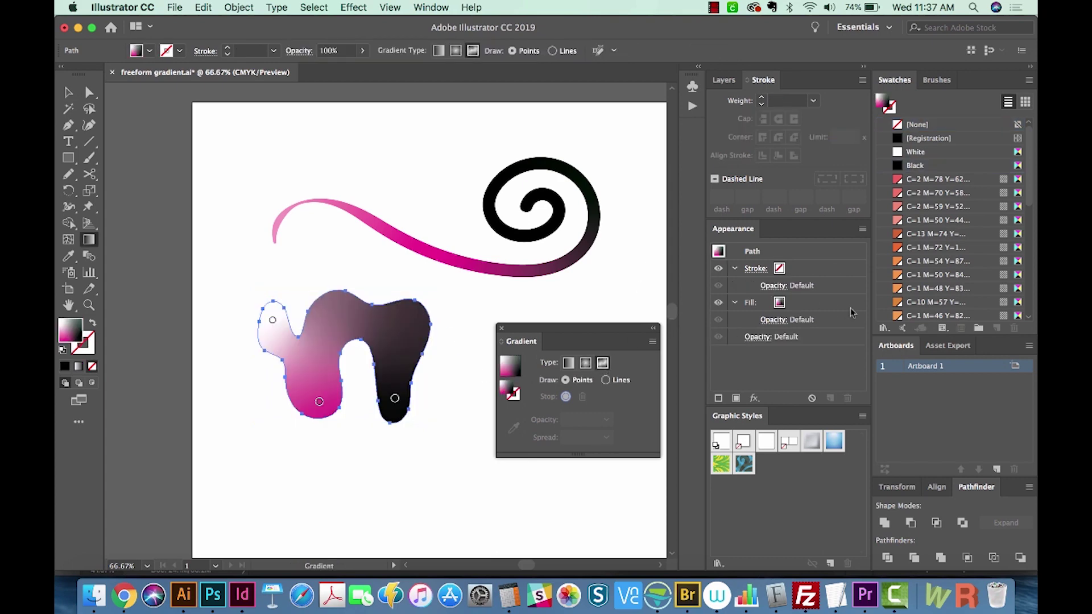
{"action": "left_click", "coordinate": [394, 398]}
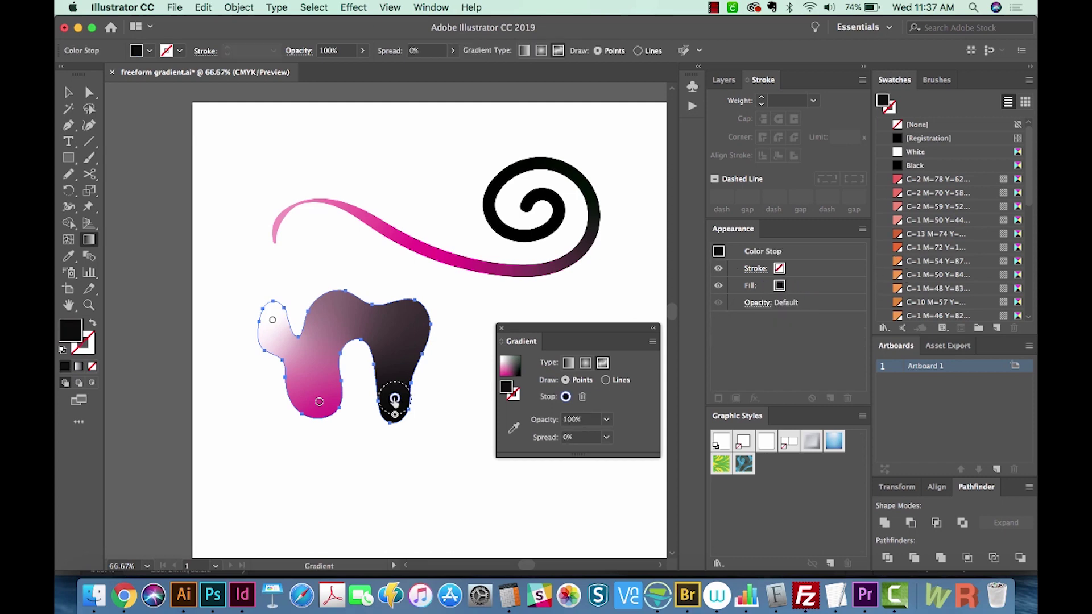
{"action": "double_click", "coordinate": [395, 398]}
{"action": "left_click", "coordinate": [258, 451]}
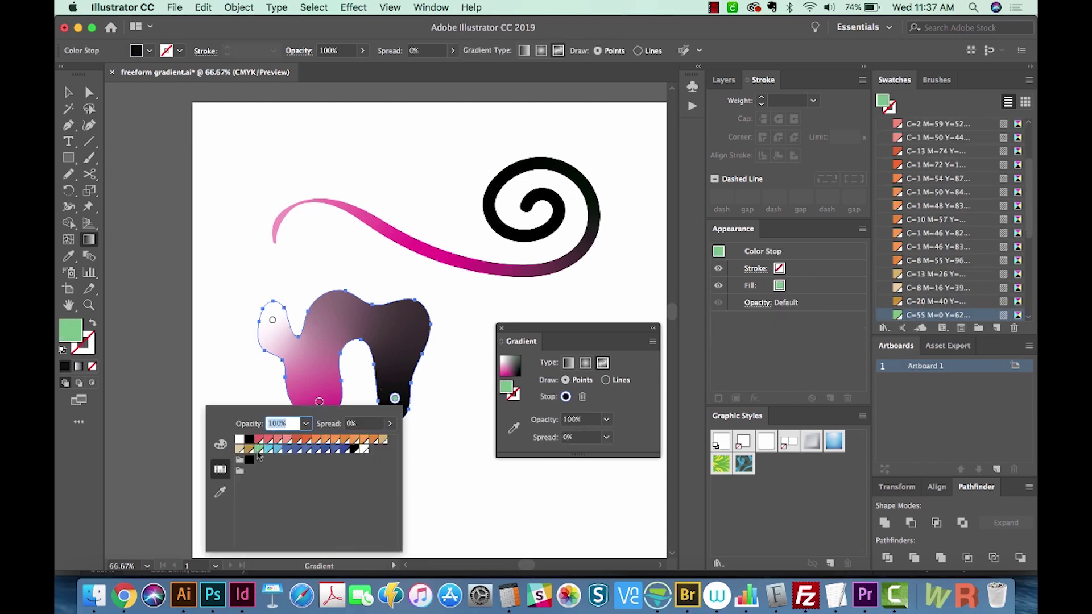
{"action": "left_click", "coordinate": [220, 444]}
Add a blue colour point at the top of the blob.
{"action": "left_click", "coordinate": [335, 305]}
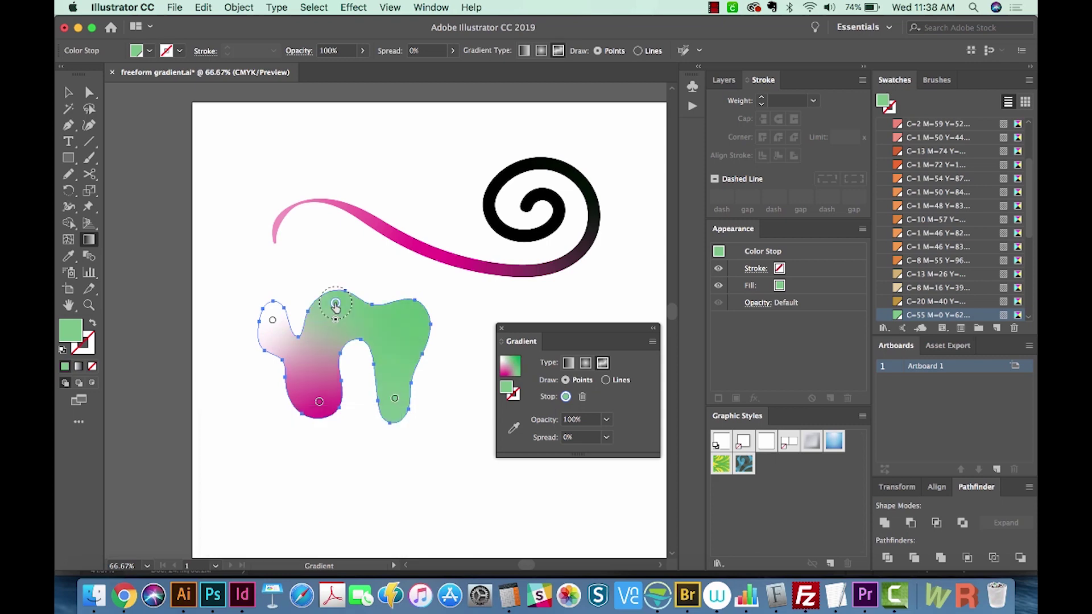
{"action": "double_click", "coordinate": [335, 305]}
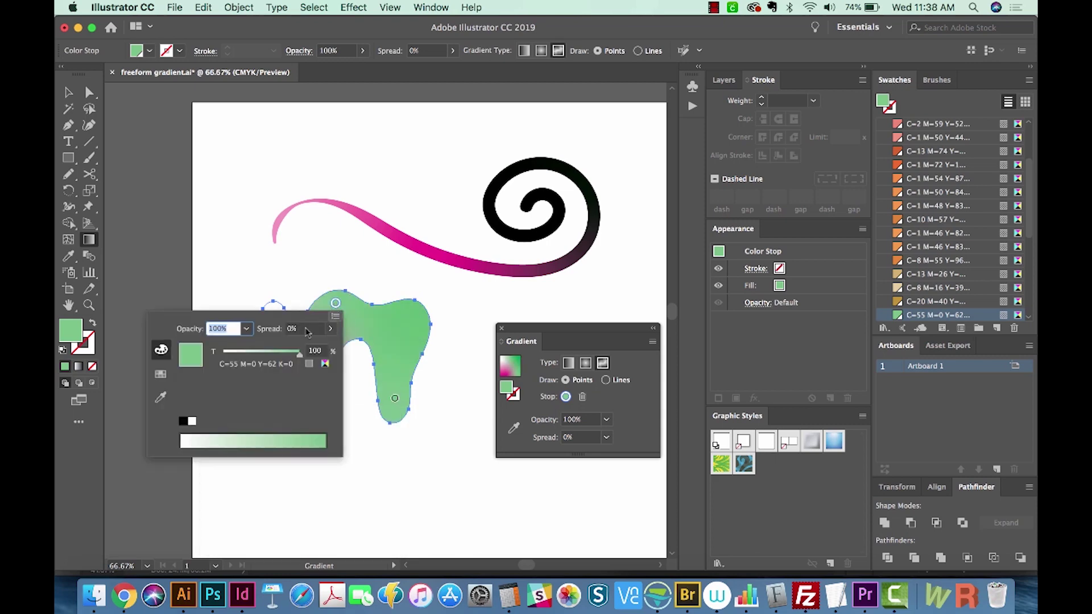
{"action": "left_click", "coordinate": [161, 375]}
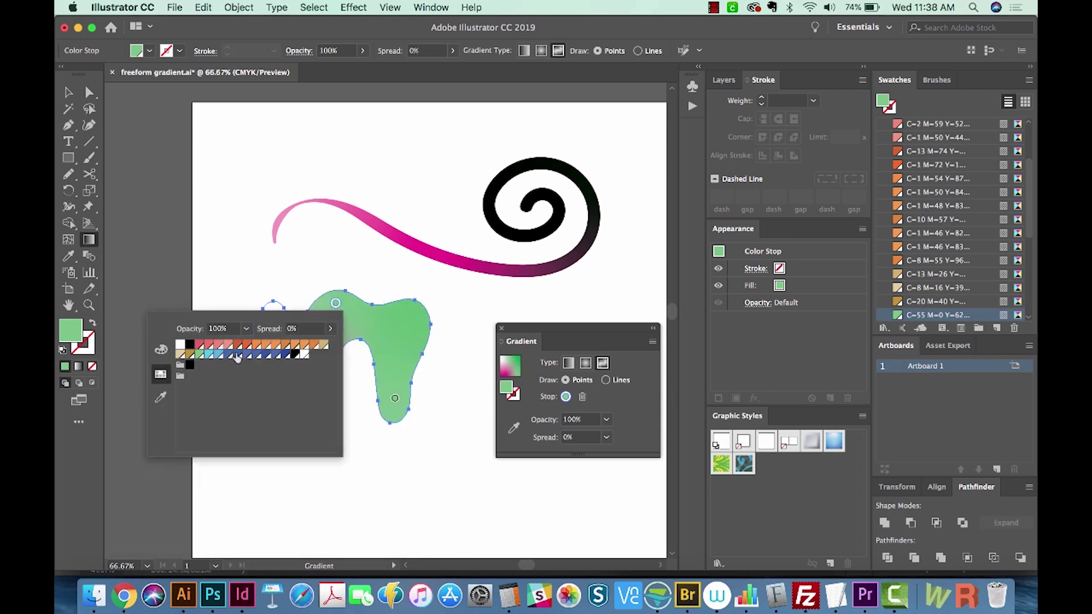
{"action": "left_click", "coordinate": [228, 354]}
{"action": "left_click", "coordinate": [337, 305]}
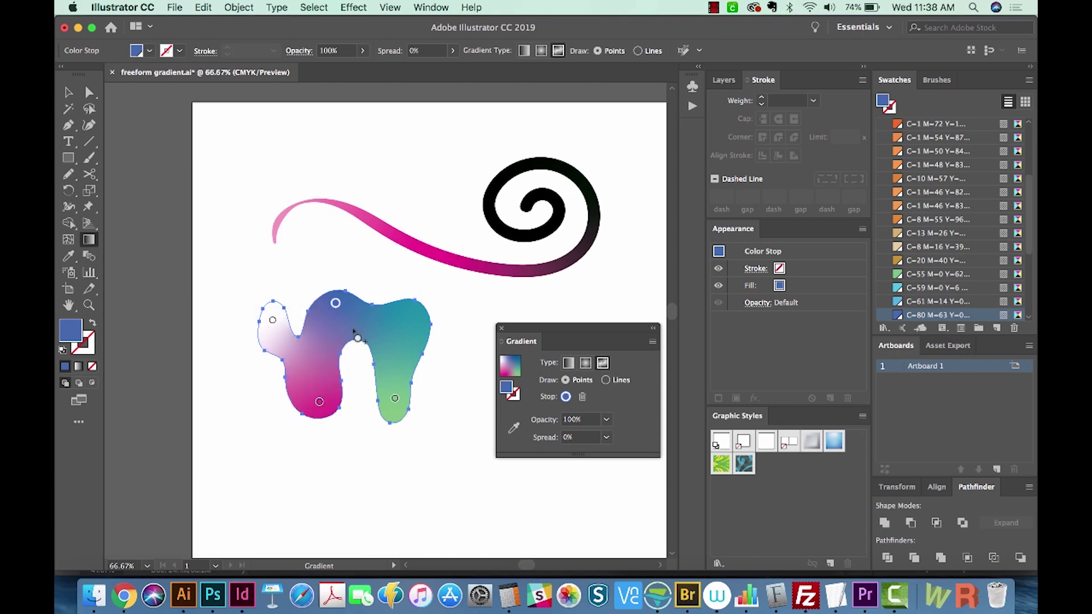
Add an orange colour point on the right lobe and widen its spread slightly.
{"action": "left_click", "coordinate": [383, 308]}
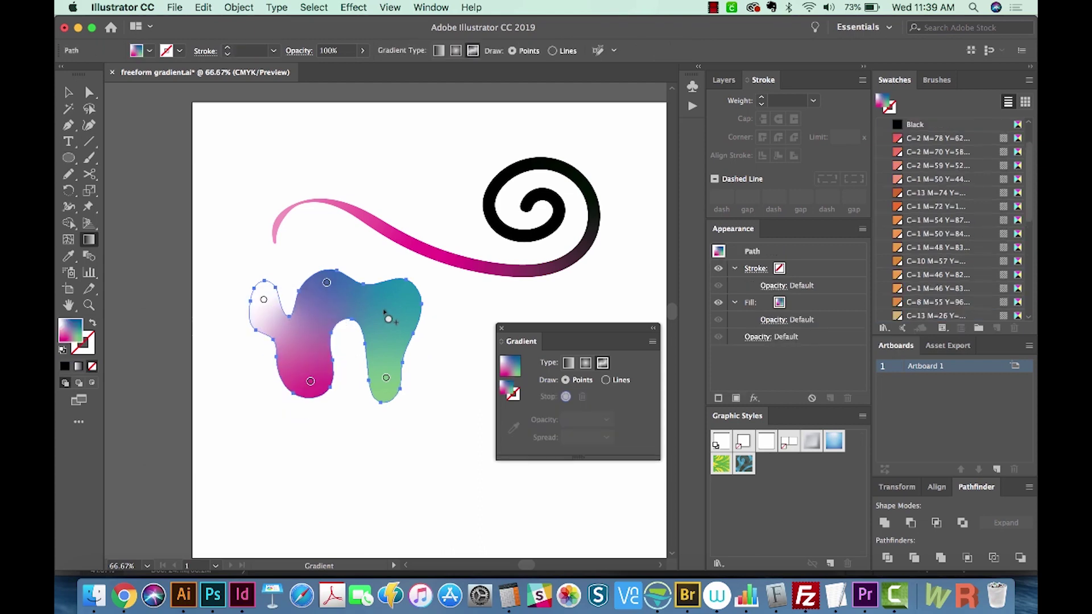
{"action": "key", "text": "d"}
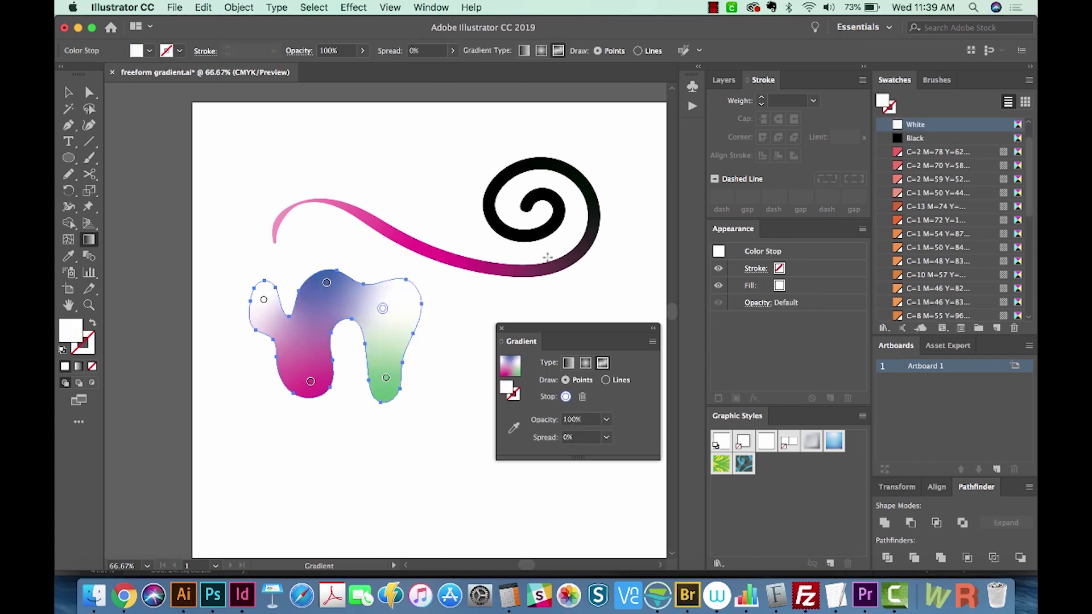
{"action": "double_click", "coordinate": [382, 308]}
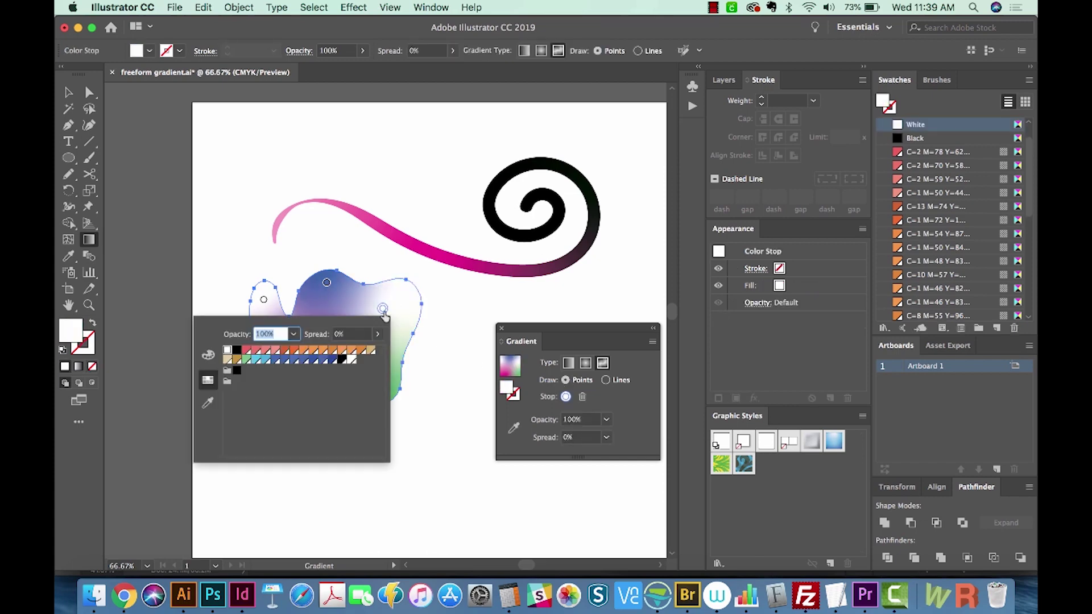
{"action": "left_click", "coordinate": [342, 349]}
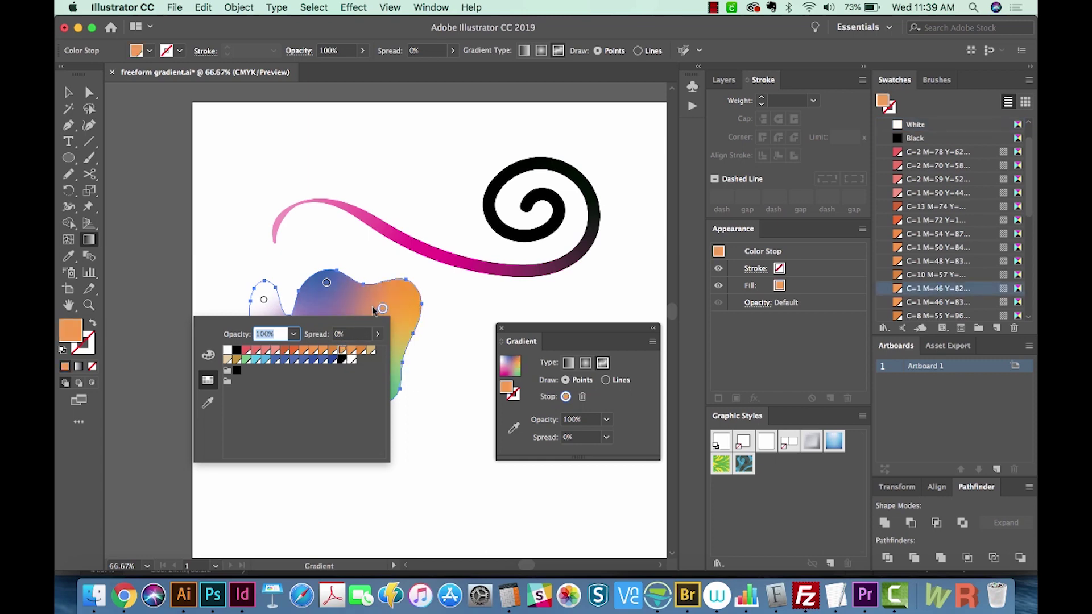
{"action": "left_click", "coordinate": [383, 308]}
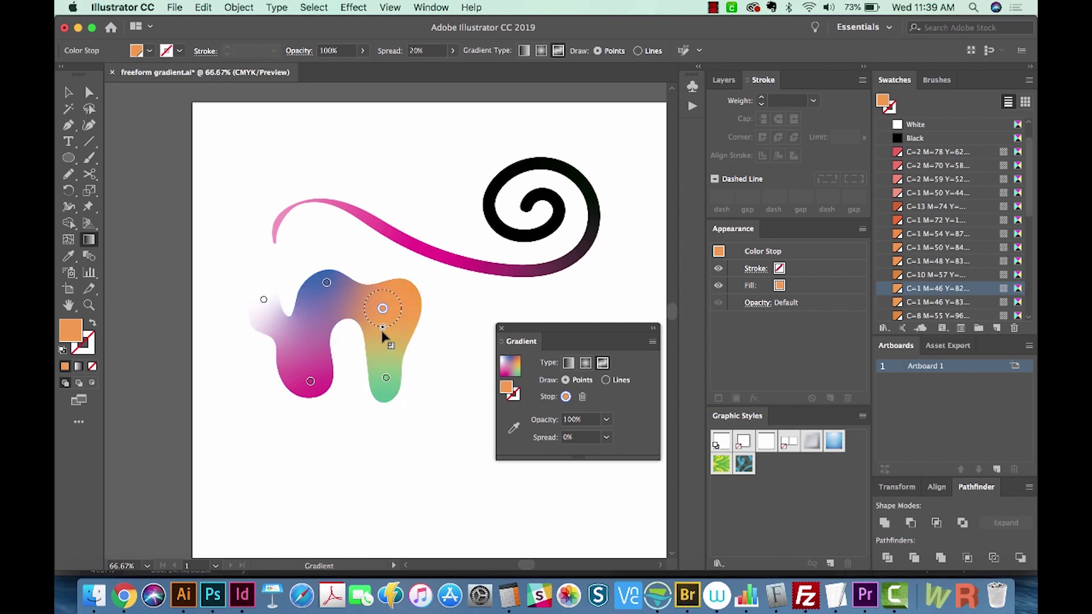
{"action": "left_click_drag", "start_coordinate": [388, 325], "coordinate": [393, 344]}
{"action": "key", "text": "cmd+z"}
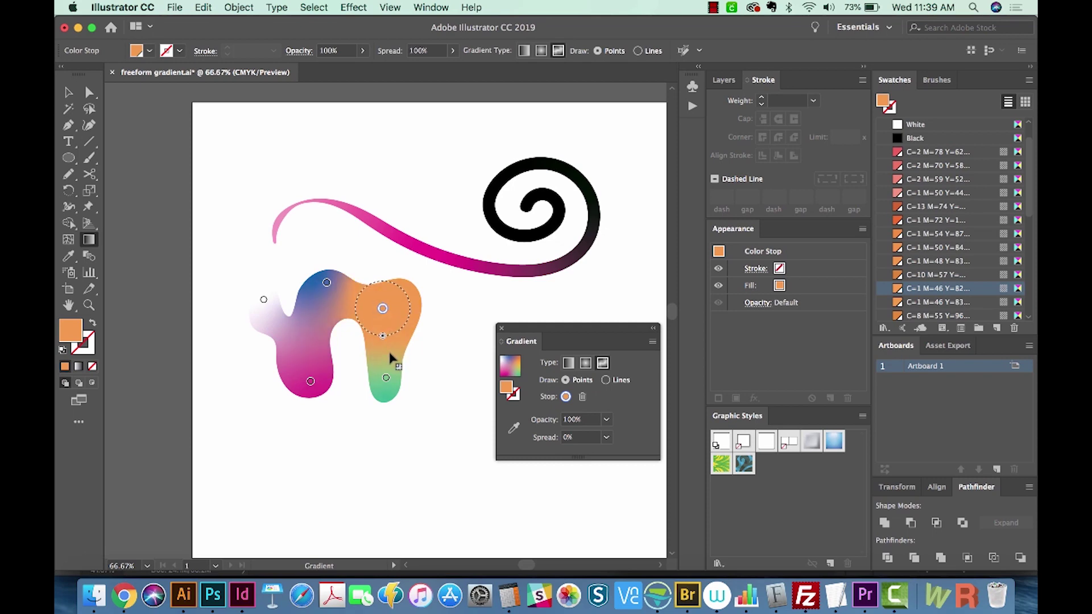
{"action": "left_click_drag", "start_coordinate": [383, 326], "coordinate": [383, 328]}
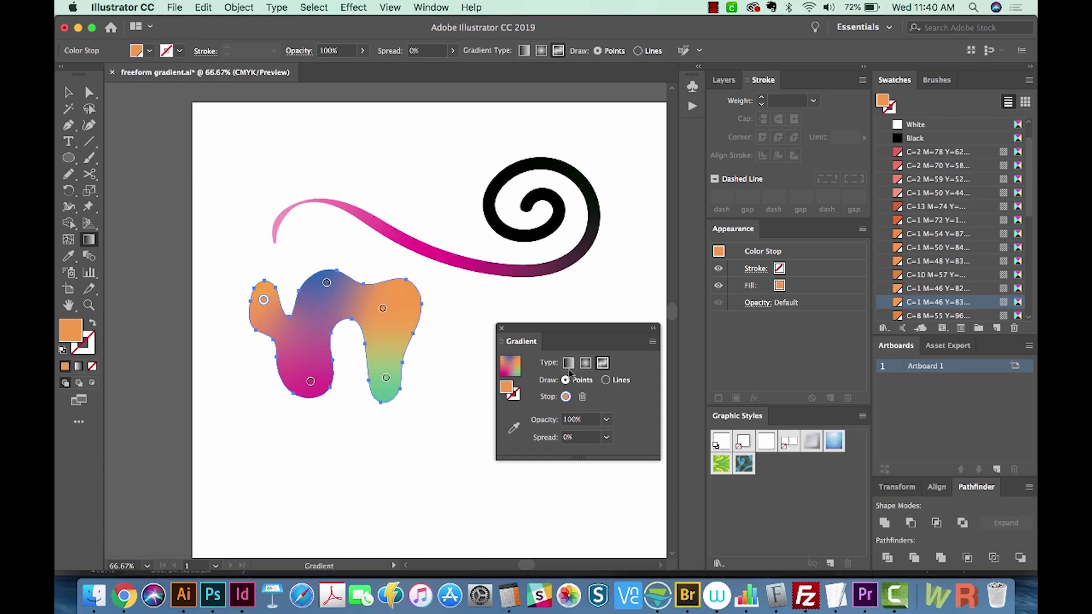
Delete the blob's orange colour point and move the blob up over the ribbon.
{"action": "left_click", "coordinate": [382, 310]}
{"action": "key", "text": "Delete"}
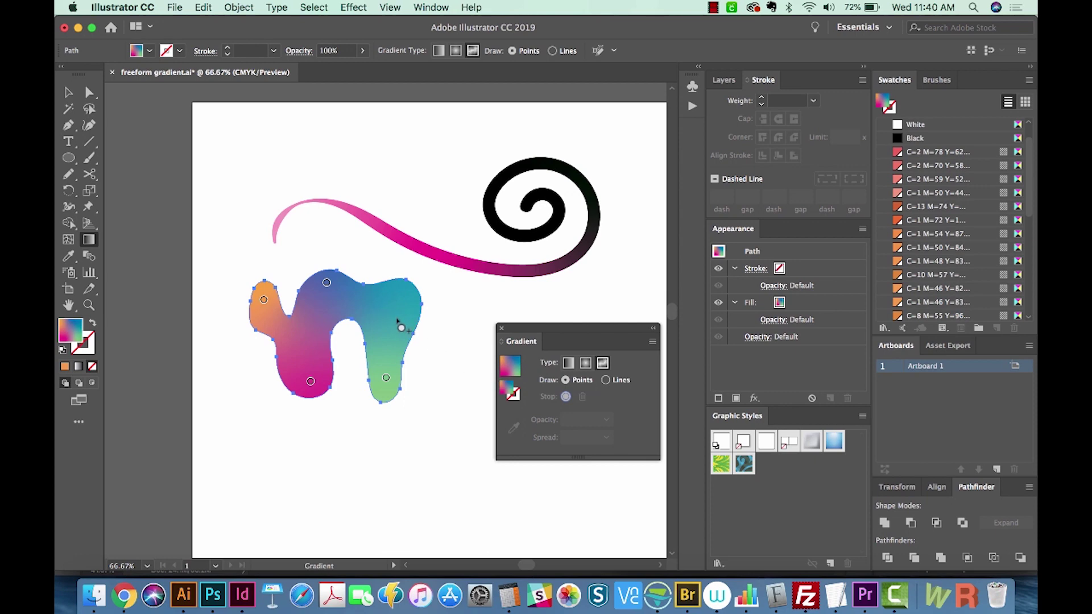
{"action": "left_click_drag", "start_coordinate": [396, 269], "coordinate": [415, 225]}
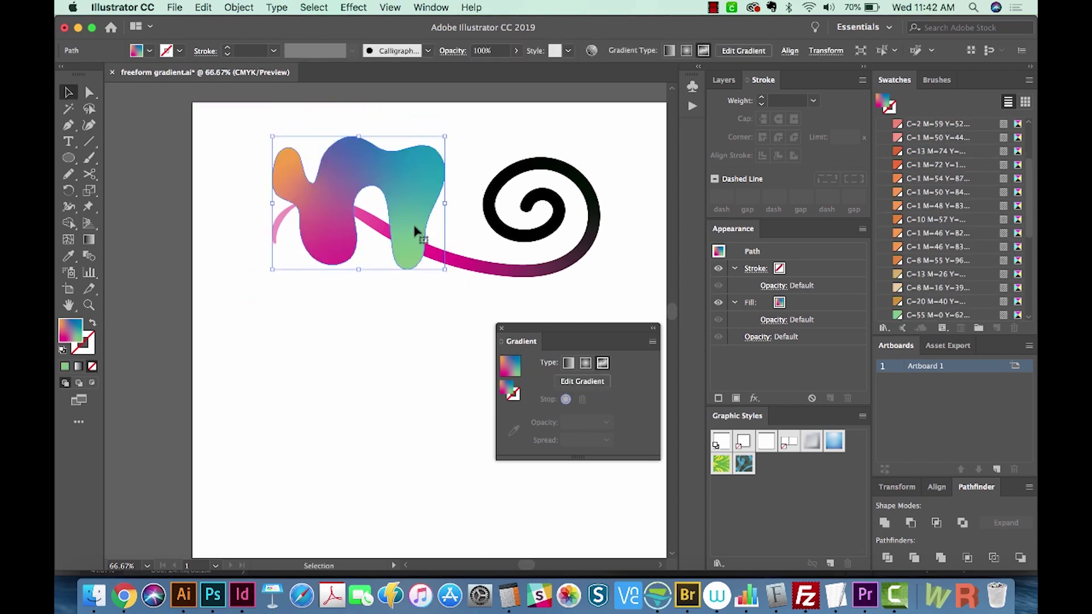
Set the blob's bottom green colour point to 30% opacity.
{"action": "left_click", "coordinate": [88, 240]}
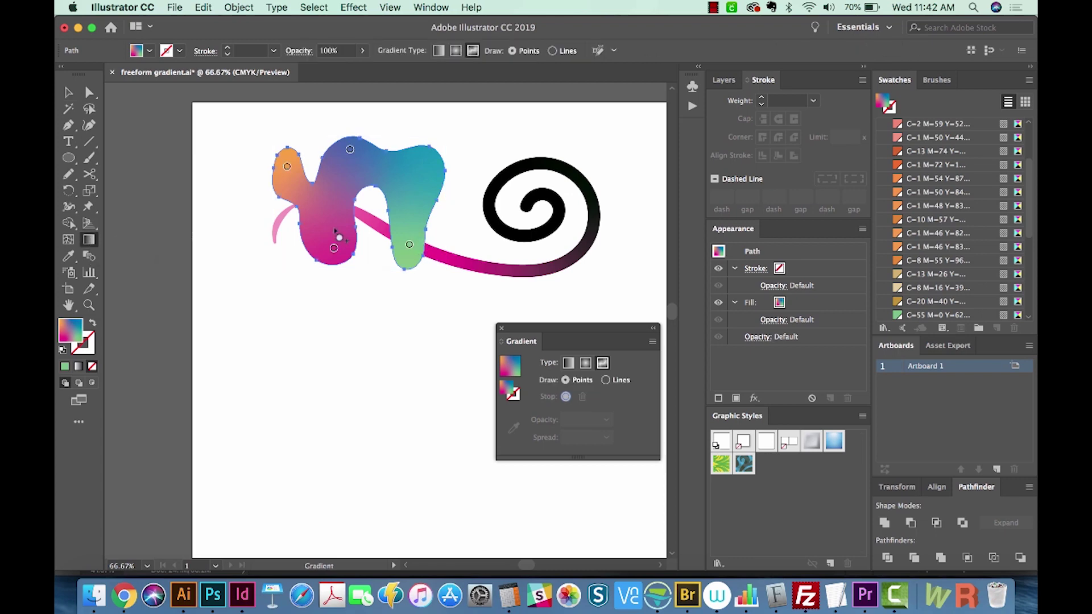
{"action": "left_click", "coordinate": [409, 245]}
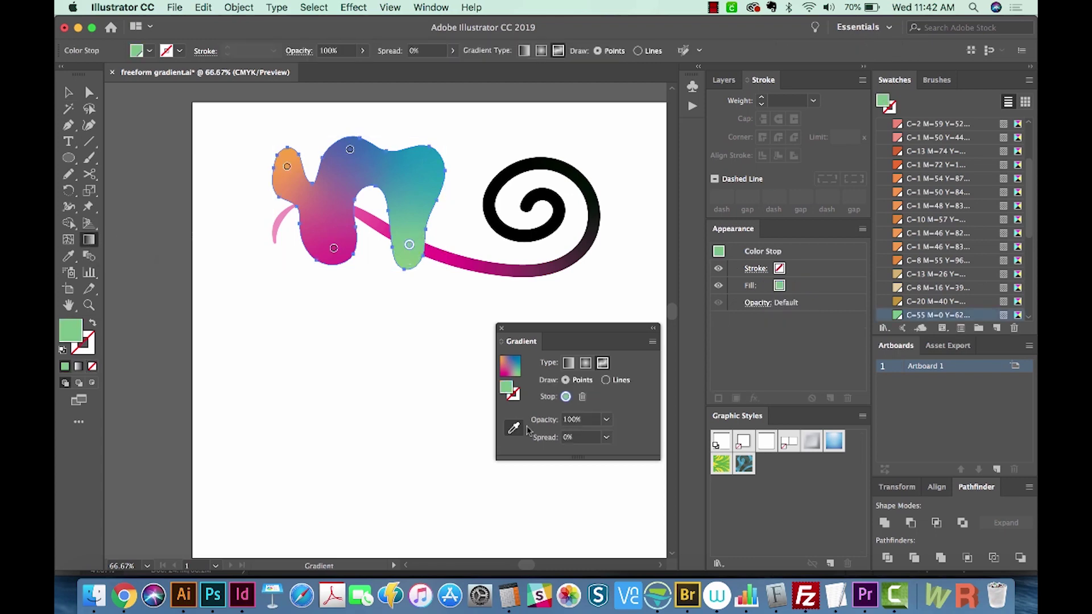
{"action": "left_click", "coordinate": [580, 419]}
{"action": "type", "text": "3"}
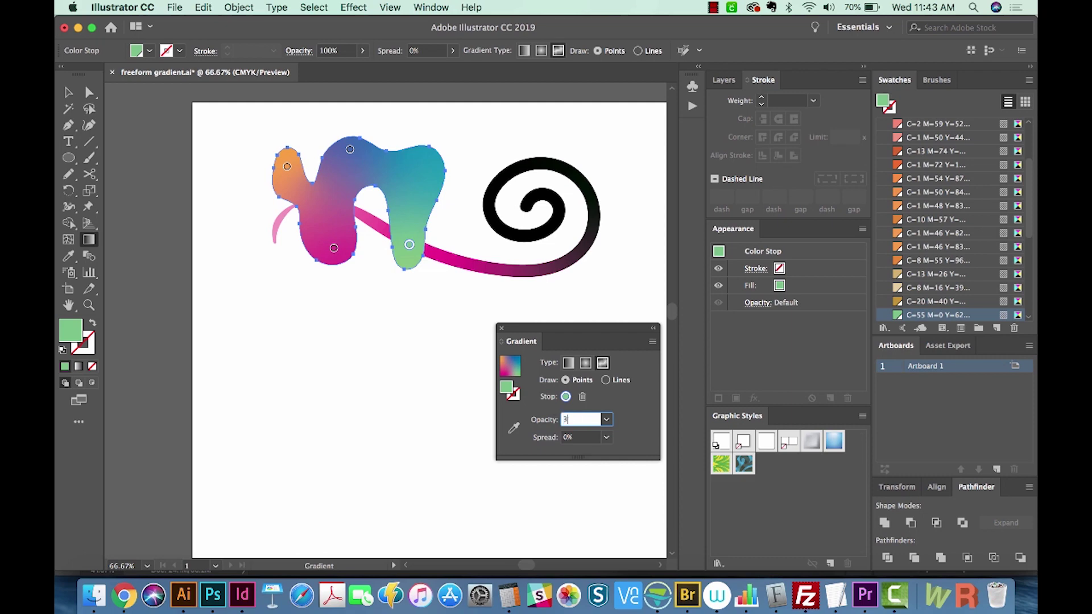
{"action": "type", "text": "0"}
{"action": "key", "text": "Return"}
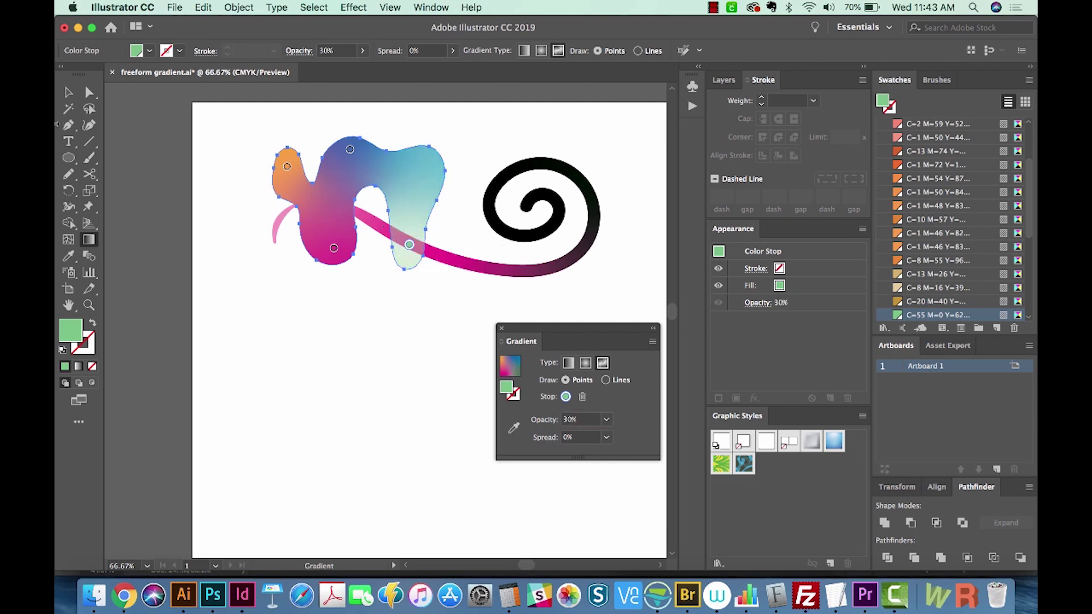
{"action": "left_click", "coordinate": [70, 92]}
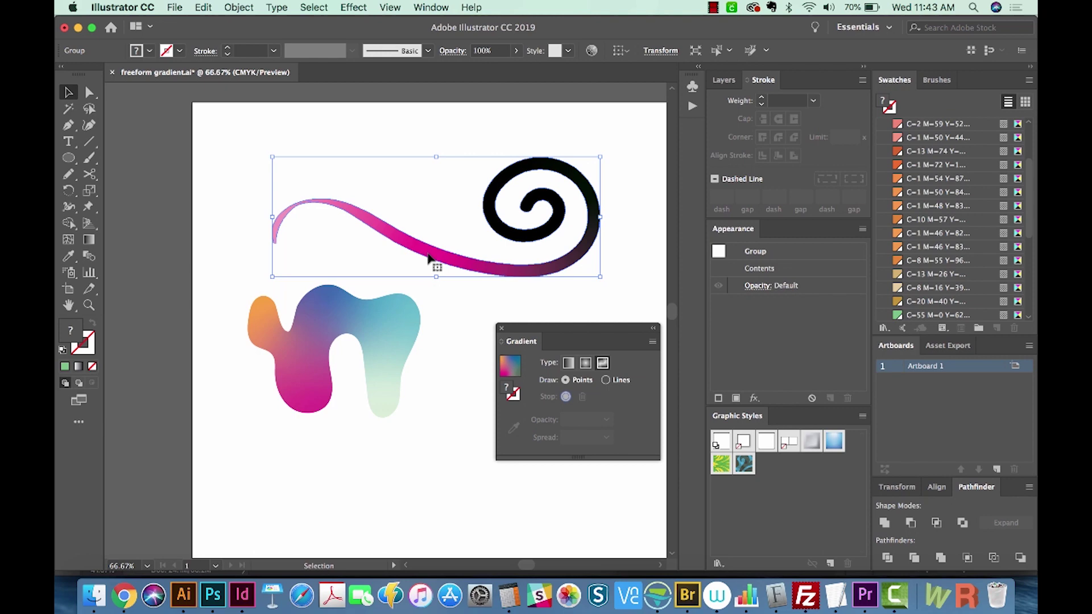
Switch the ribbon's gradient to Lines mode, delete the magenta stop, and add a cyan stop.
{"action": "left_click", "coordinate": [89, 240]}
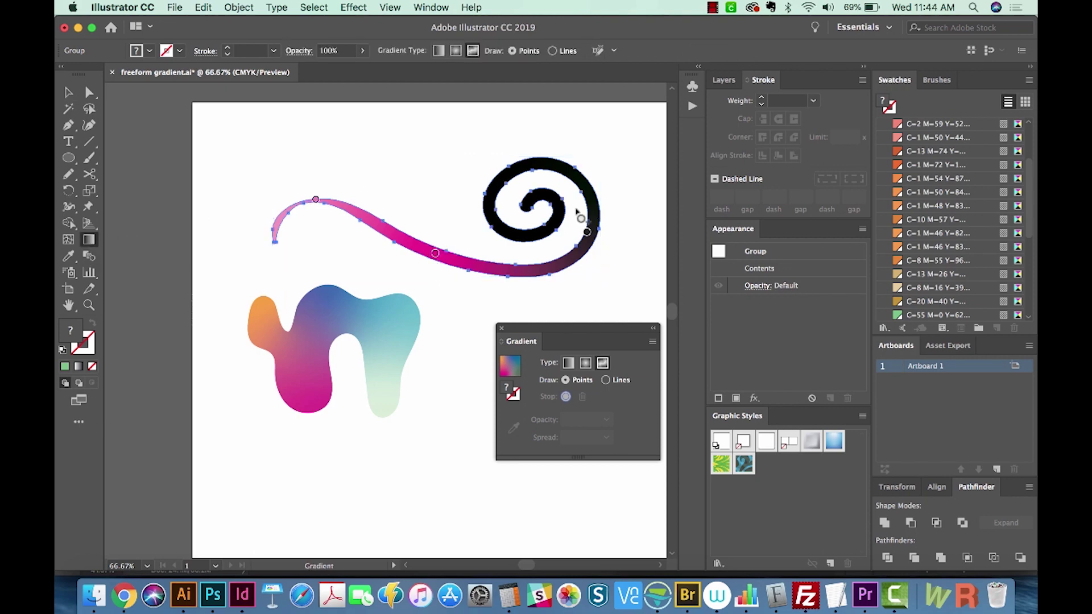
{"action": "left_click", "coordinate": [606, 380]}
{"action": "left_click", "coordinate": [434, 253]}
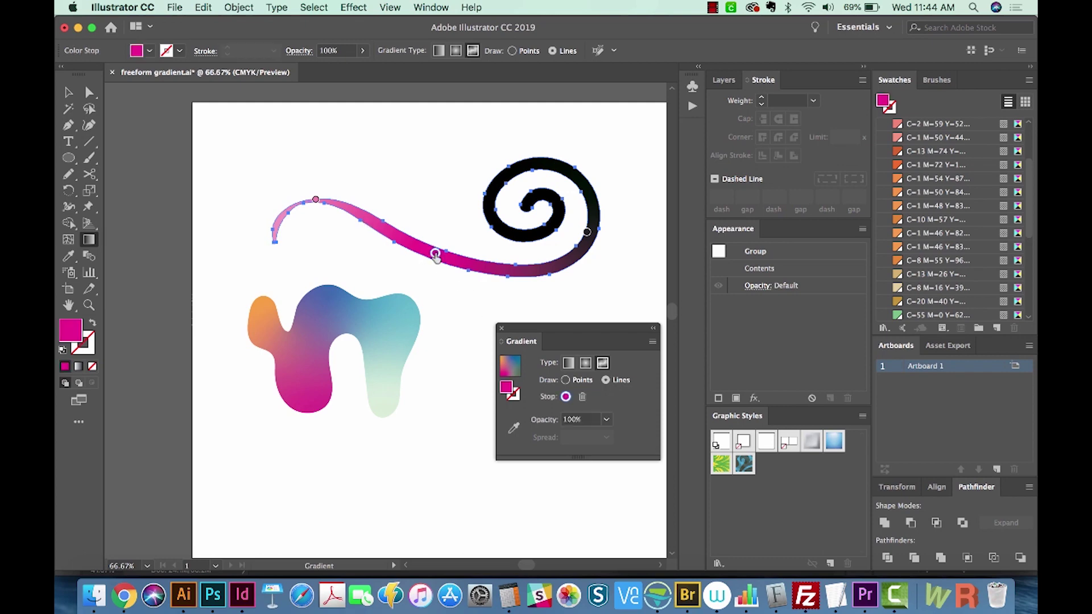
{"action": "key", "text": "Delete"}
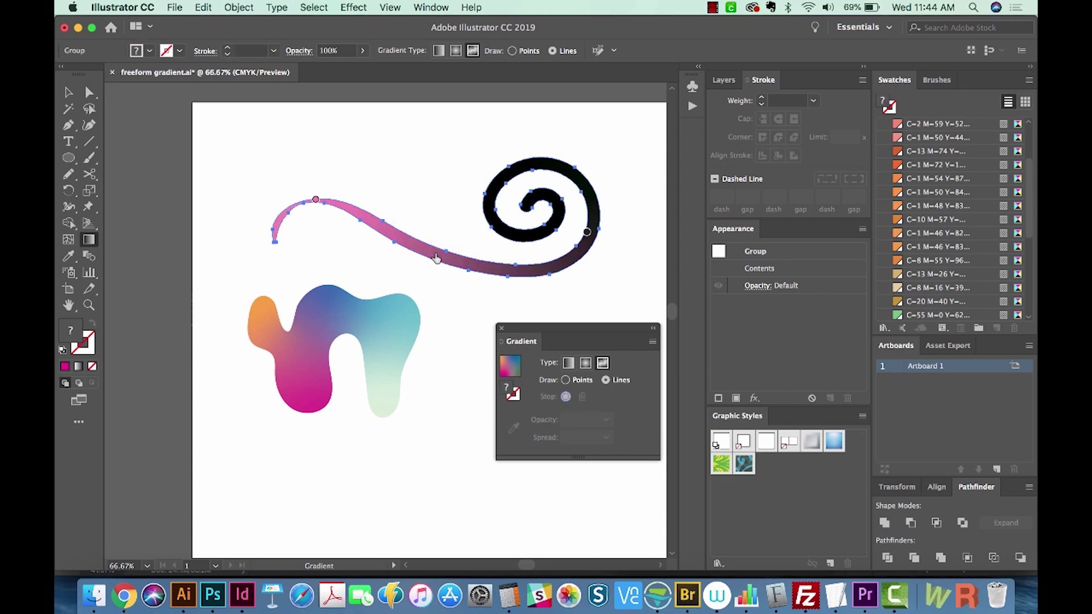
{"action": "left_click", "coordinate": [375, 230]}
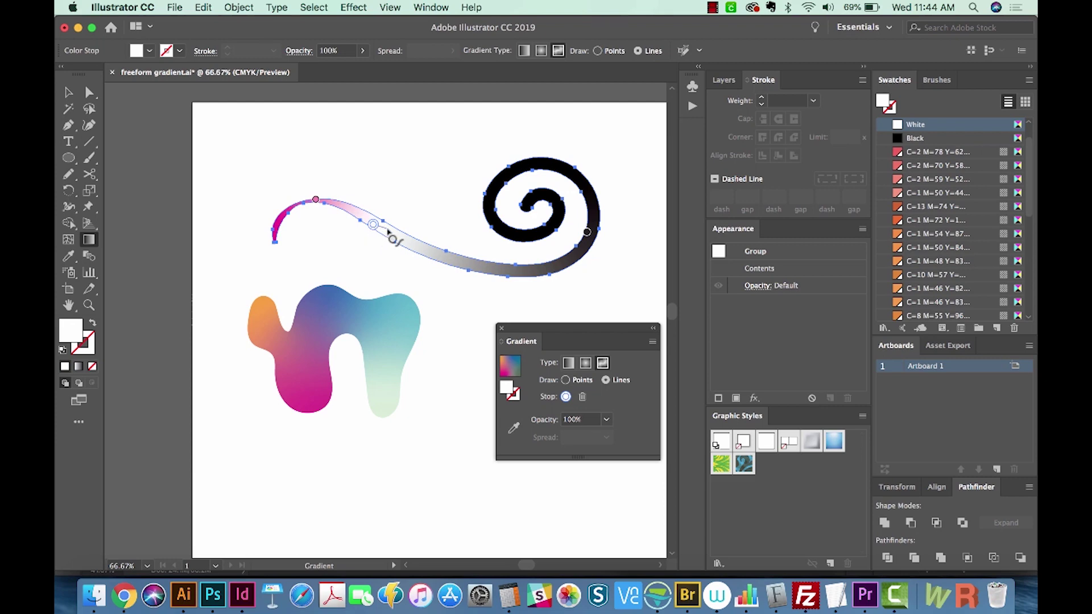
{"action": "double_click", "coordinate": [271, 278]}
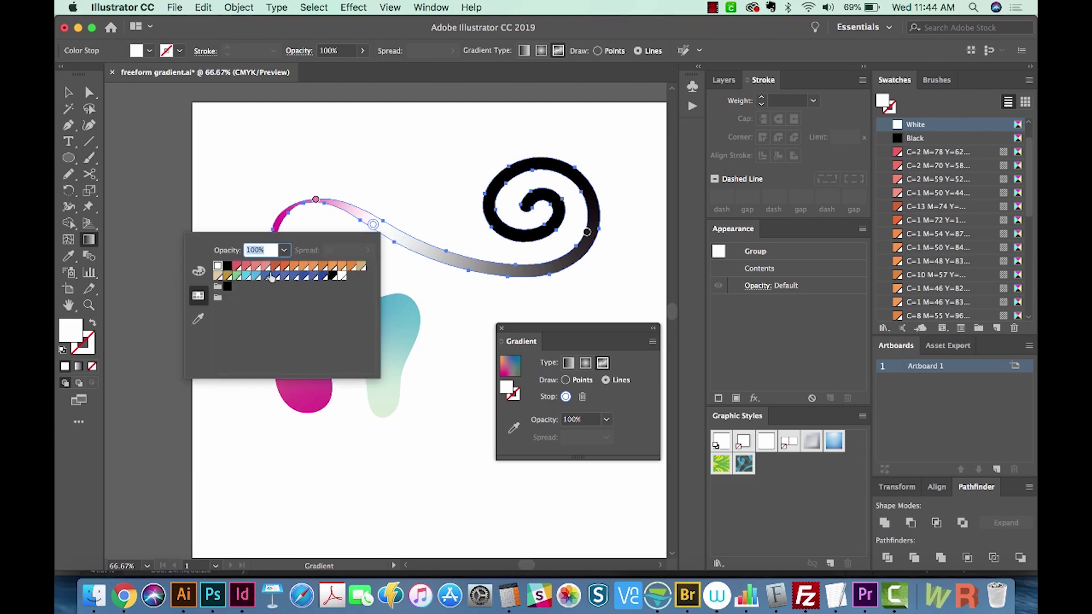
{"action": "left_click", "coordinate": [257, 278]}
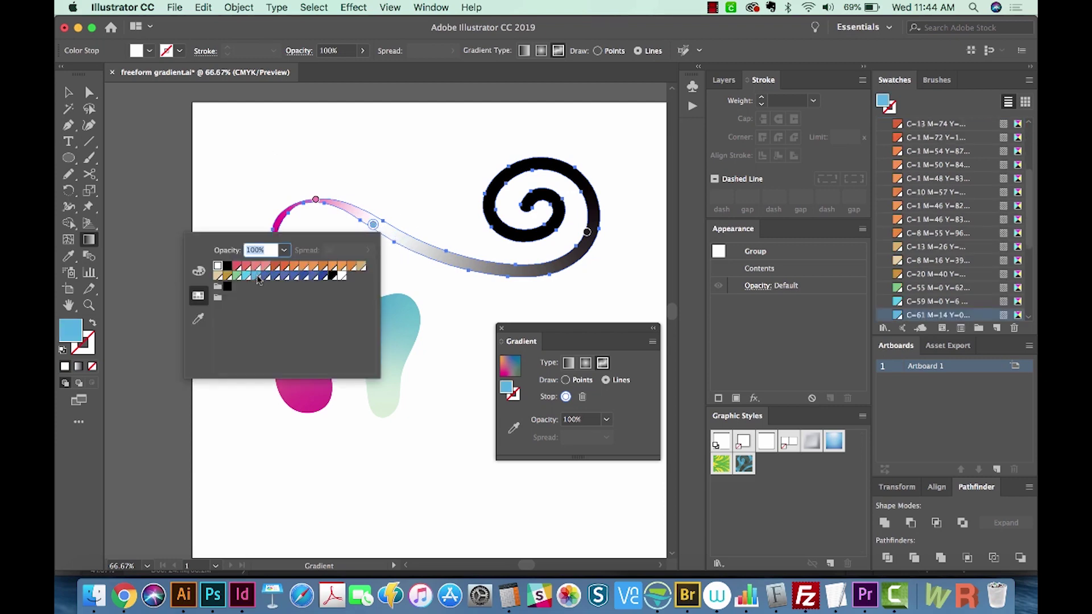
Extend the cyan gradient line with stops along the ribbon toward the spiral.
{"action": "left_click", "coordinate": [474, 267]}
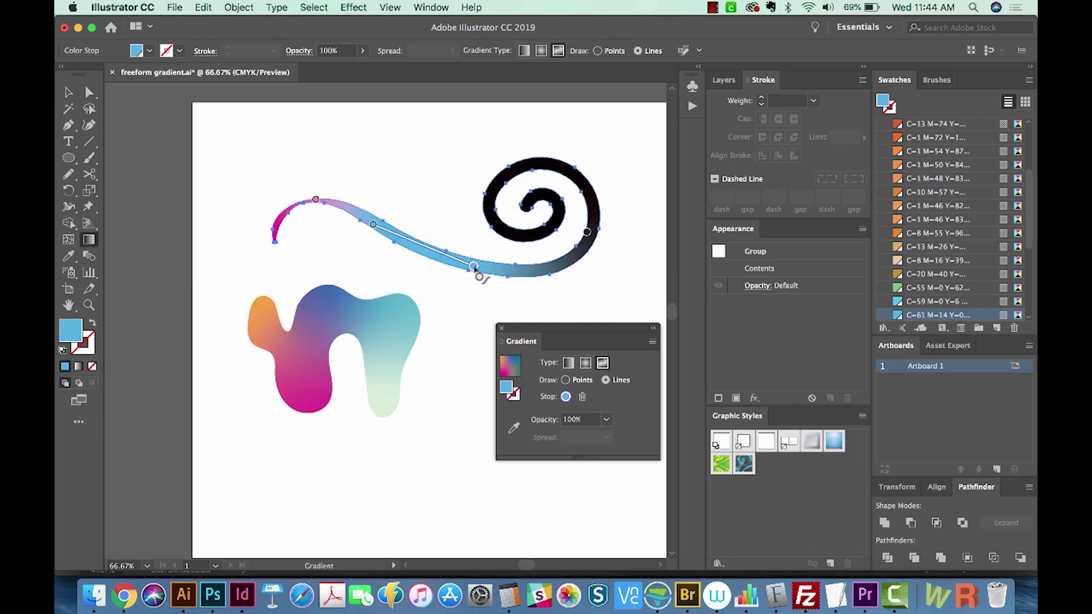
{"action": "left_click", "coordinate": [538, 271]}
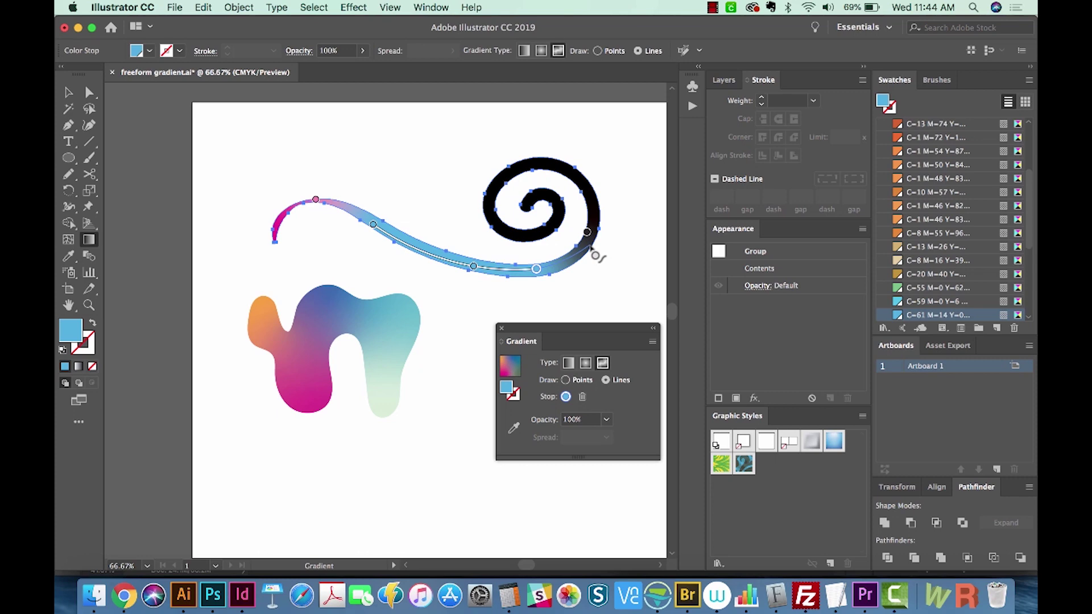
{"action": "left_click", "coordinate": [554, 266]}
{"action": "left_click", "coordinate": [537, 271]}
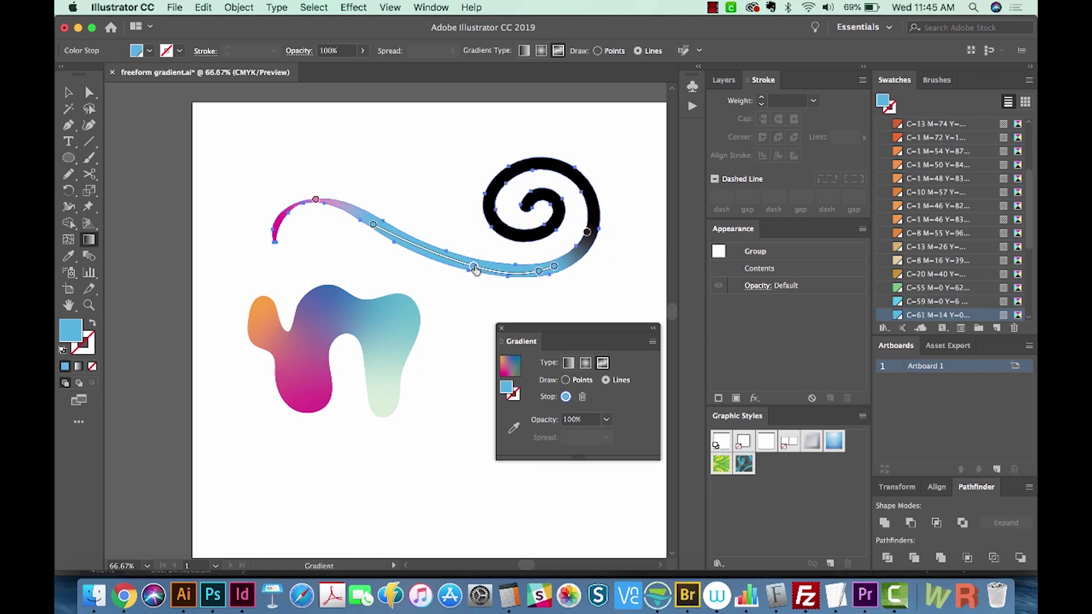
{"action": "left_click_drag", "start_coordinate": [474, 268], "coordinate": [465, 267]}
Zoom in on the ribbon and add a new gradient stop on its upper curve.
{"action": "key", "text": "z"}
{"action": "left_click_drag", "start_coordinate": [330, 172], "coordinate": [597, 339]}
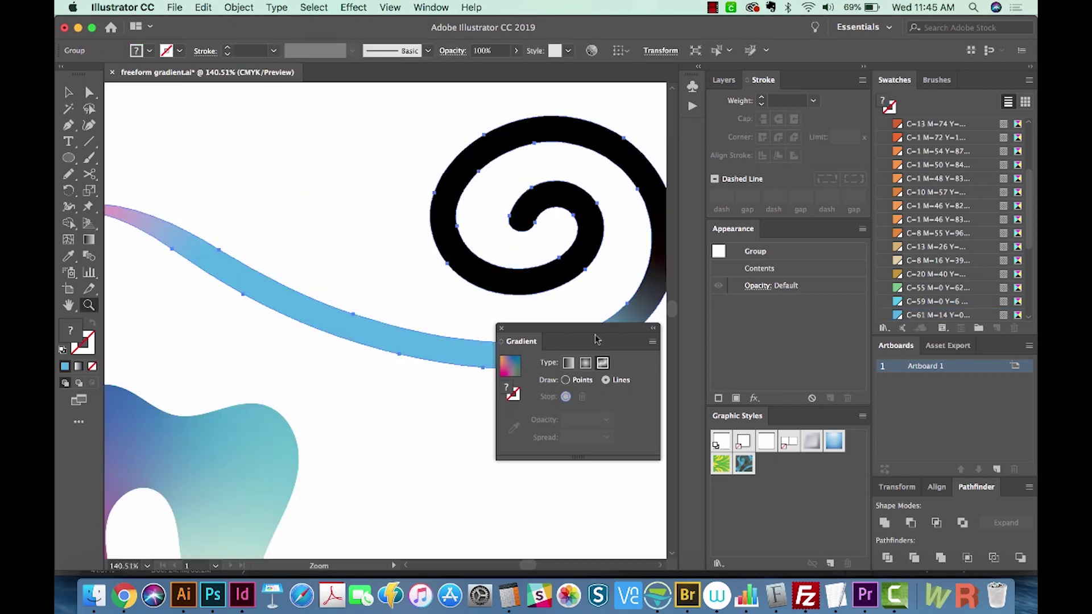
{"action": "key", "text": "v"}
{"action": "scroll", "coordinate": [341, 258], "scroll_direction": "down", "scroll_amount": 3}
{"action": "scroll", "coordinate": [341, 259], "scroll_direction": "left", "scroll_amount": 2}
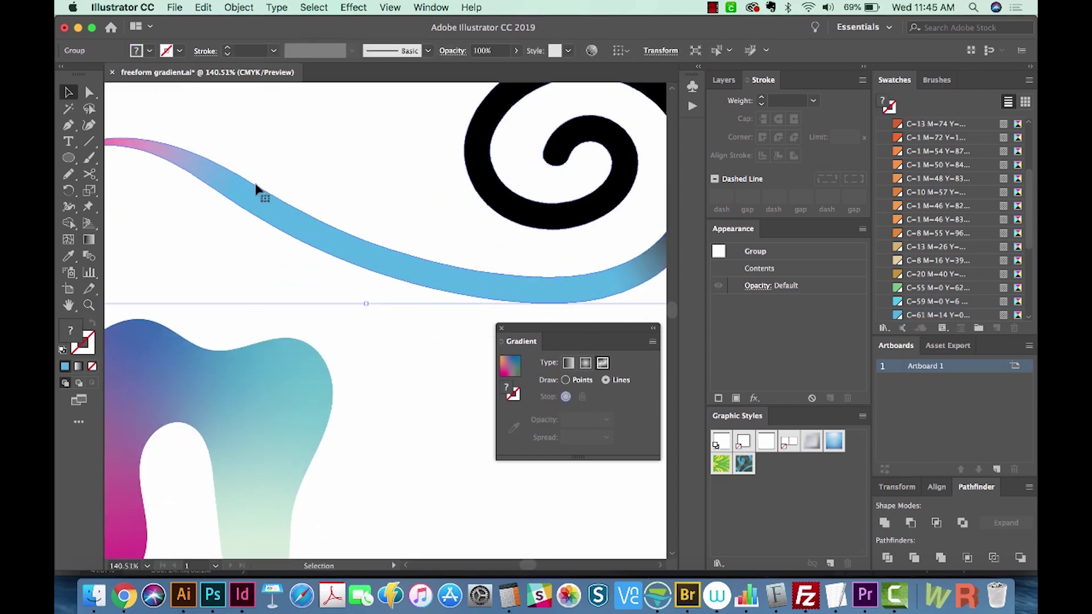
{"action": "left_click", "coordinate": [89, 239]}
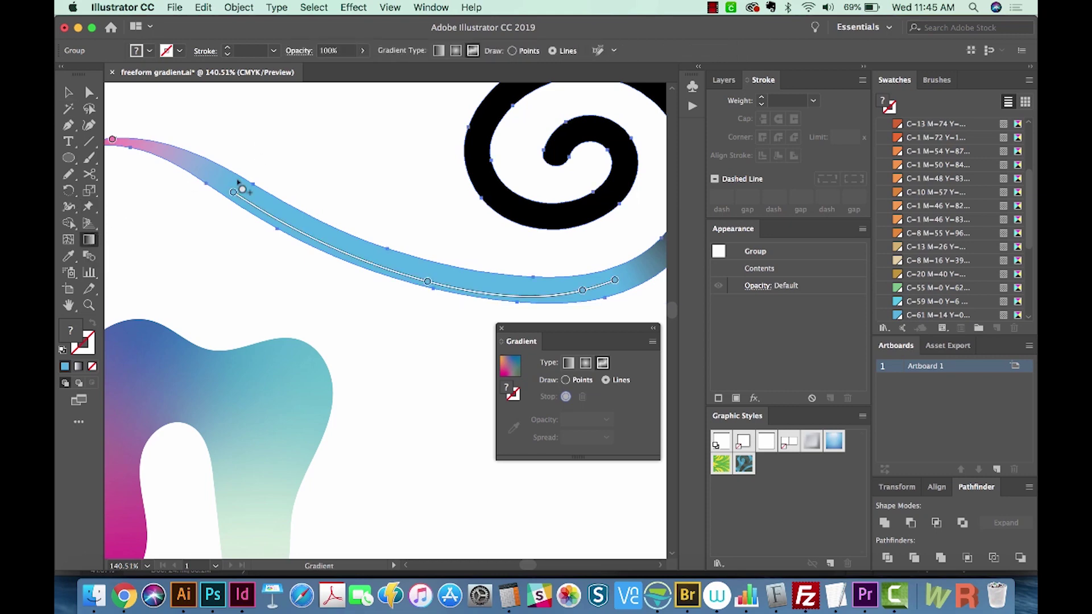
{"action": "left_click", "coordinate": [237, 186]}
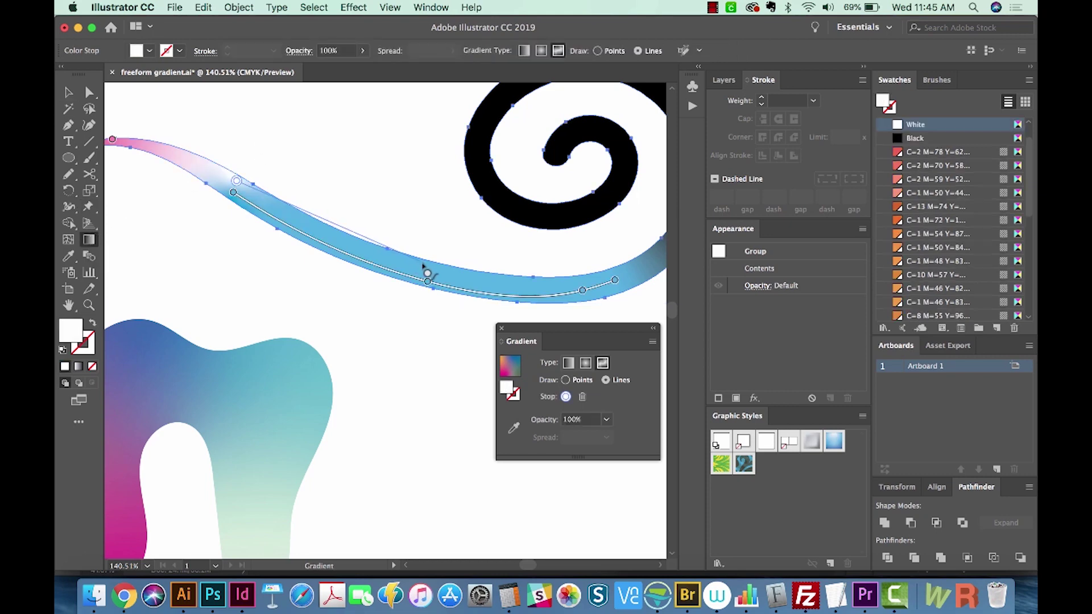
{"action": "double_click", "coordinate": [238, 186]}
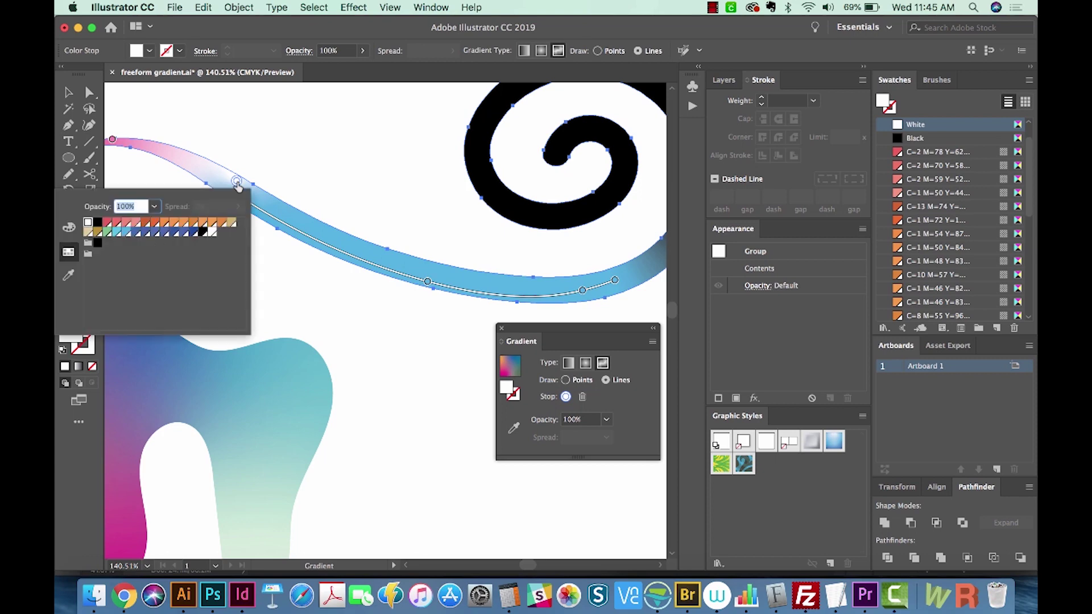
Colour the new stop pale mint sampled from the blob and extend it into a second gradient line.
{"action": "left_click", "coordinate": [69, 276]}
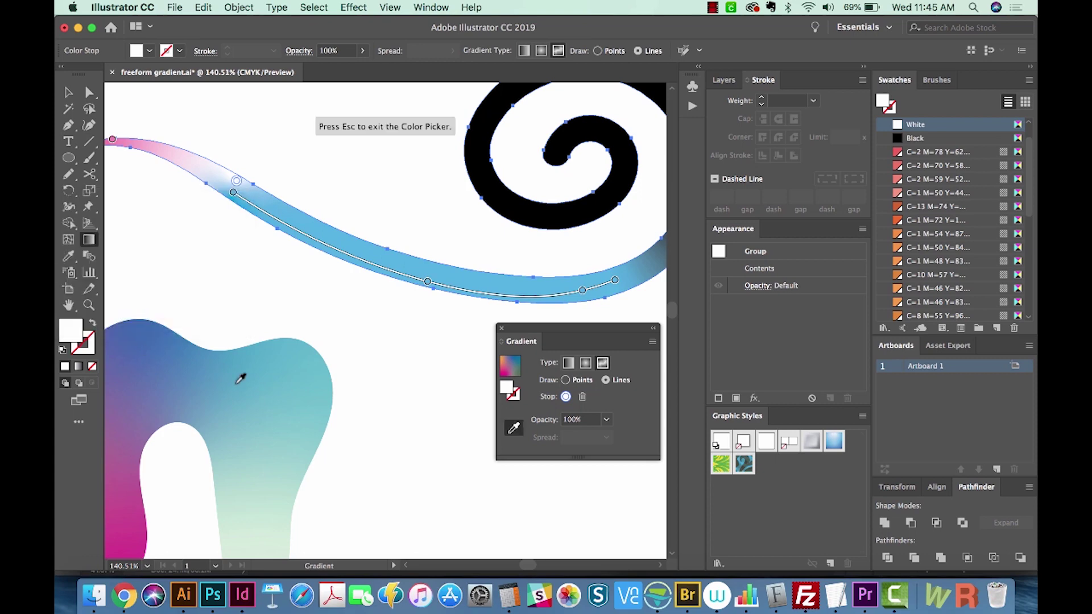
{"action": "left_click", "coordinate": [273, 486]}
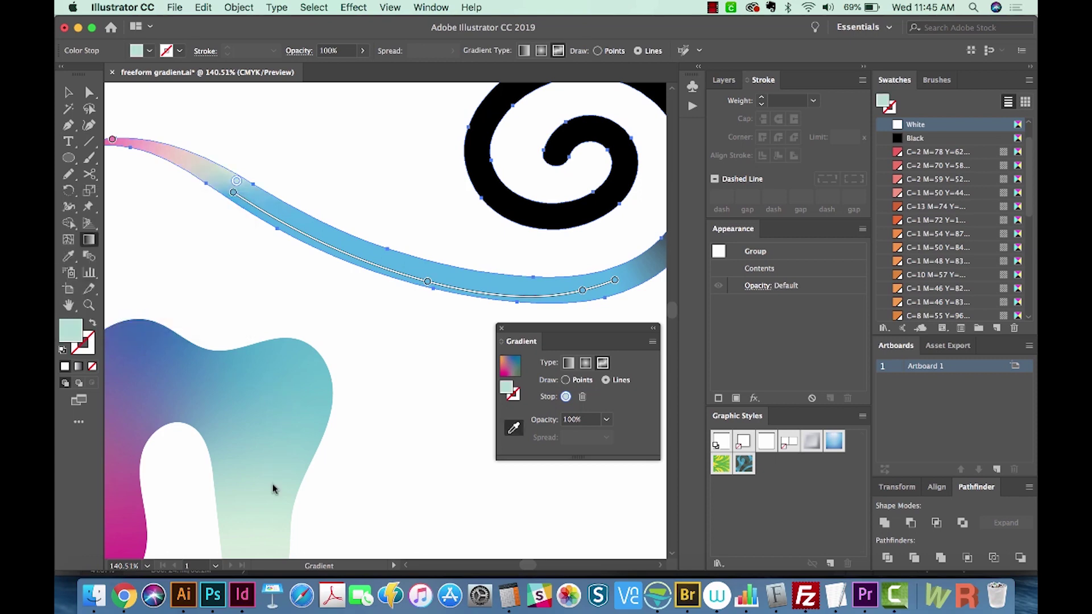
{"action": "left_click", "coordinate": [237, 181]}
{"action": "left_click", "coordinate": [337, 235]}
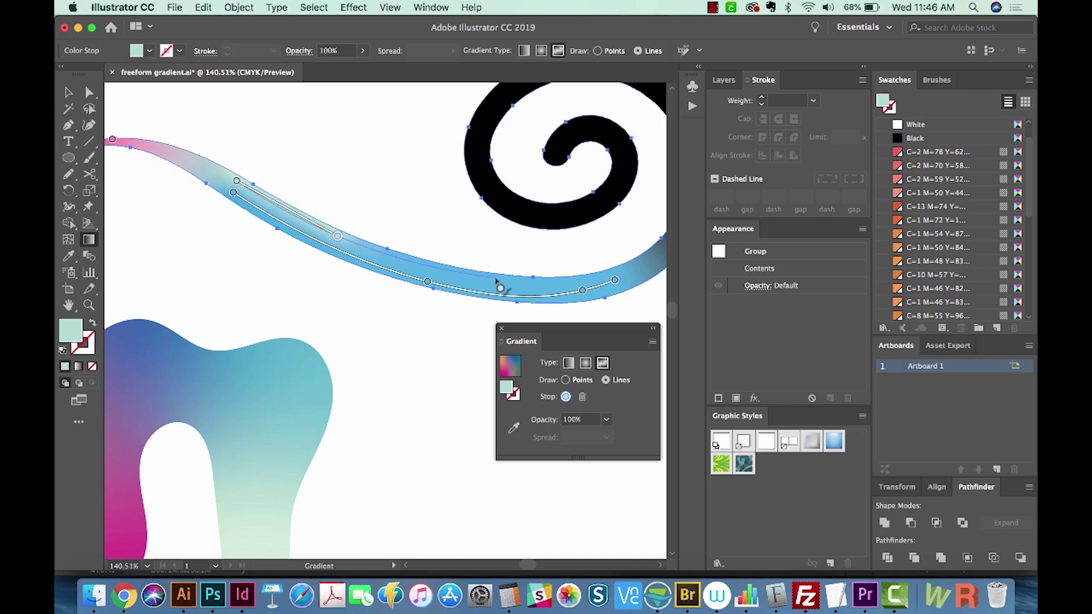
{"action": "key", "text": "v"}
{"action": "left_click", "coordinate": [450, 352]}
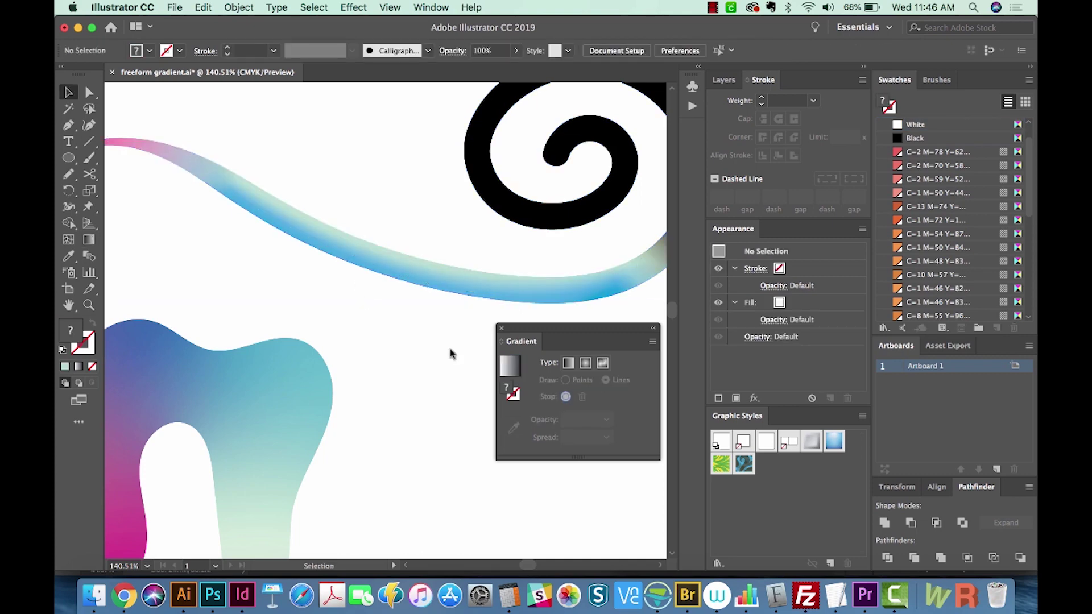
{"action": "scroll", "coordinate": [278, 241], "scroll_direction": "right", "scroll_amount": 3}
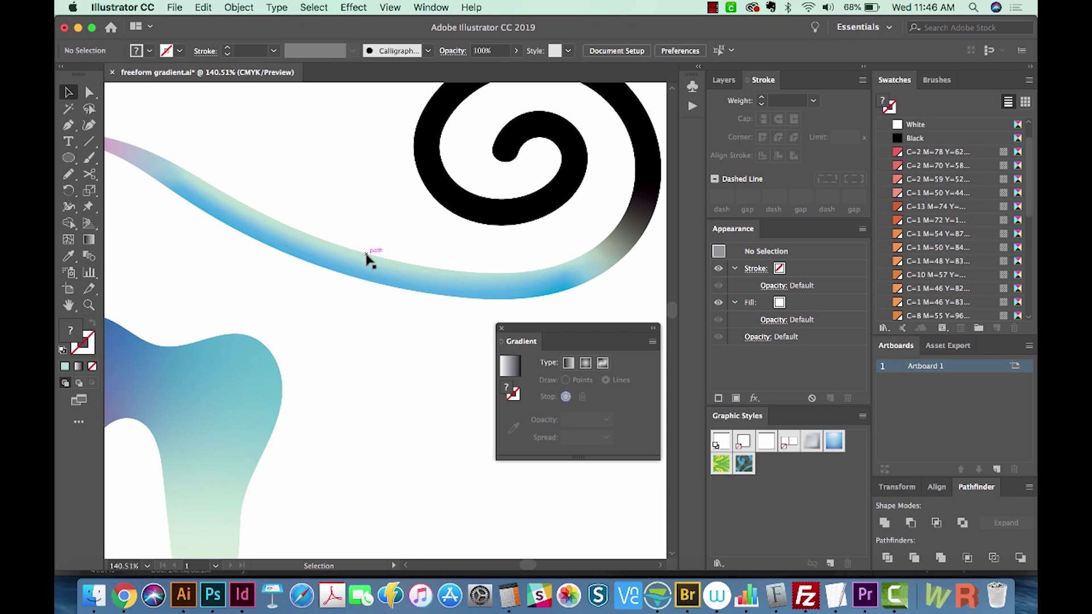
{"action": "key", "text": "space"}
{"action": "left_click_drag", "start_coordinate": [500, 289], "coordinate": [483, 290]}
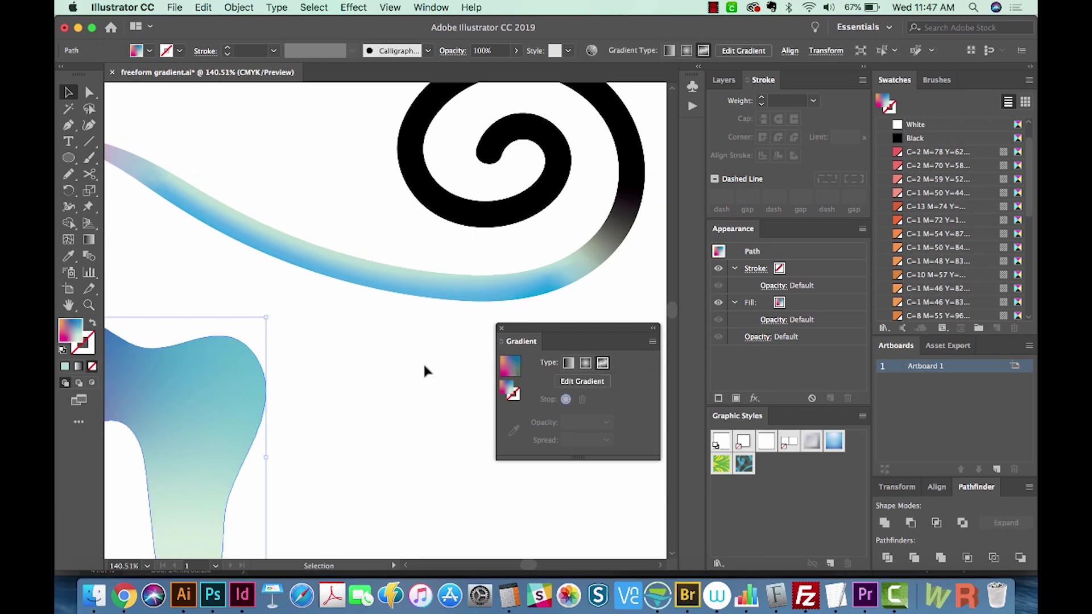